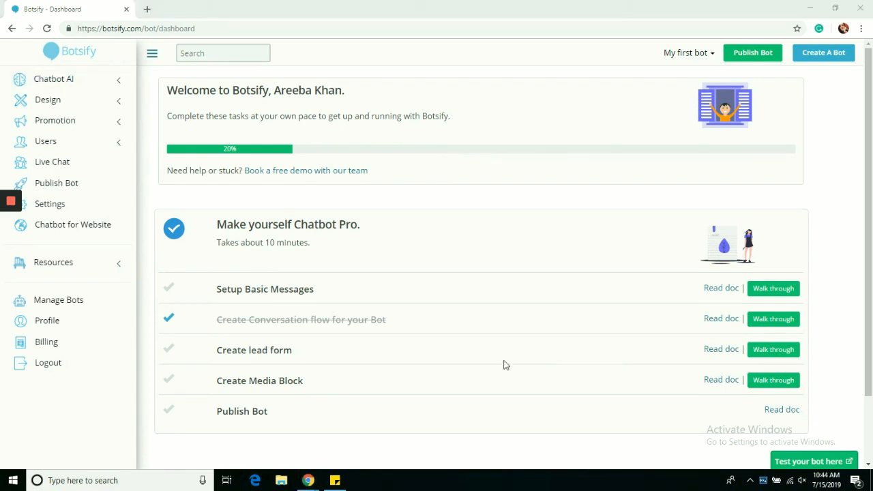
- Expand the Chatbot AI section in the dashboard sidebar to reveal its Story submenu
scroll(871, 237, down, 1)
drag(872, 240, 870, 191)
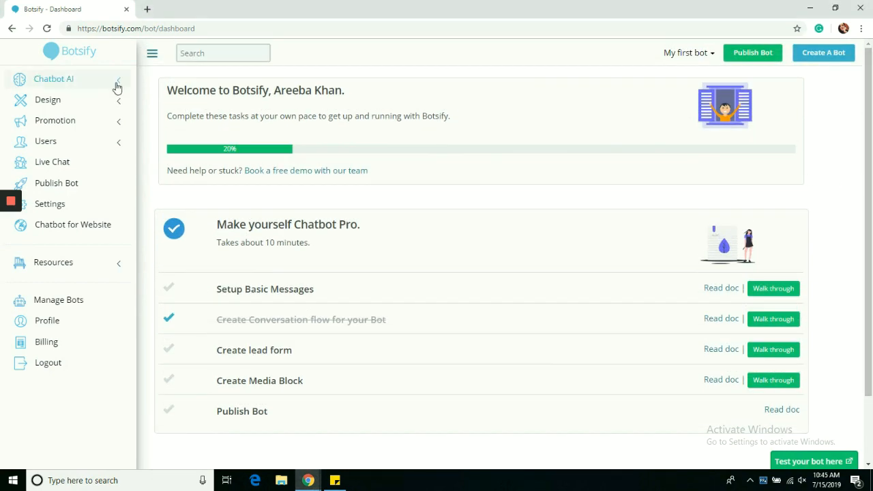
click(117, 83)
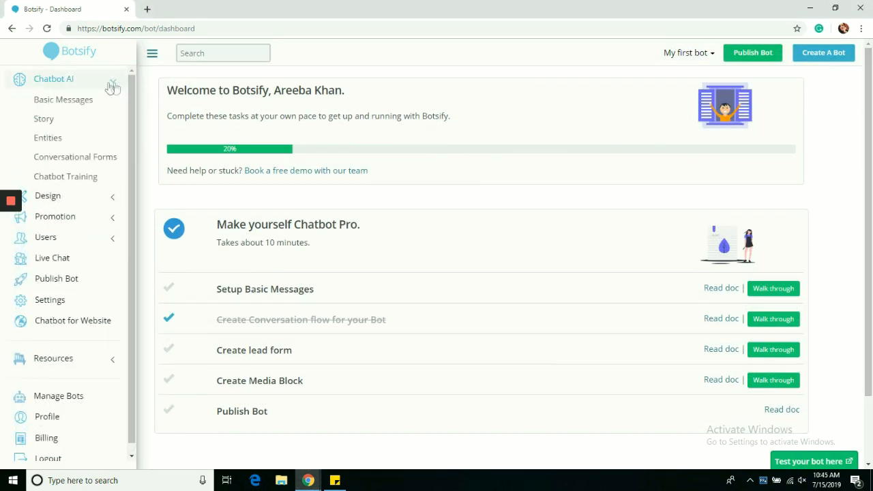
- Open Story under Chatbot AI and start a new story from Manage Bot Stories
click(53, 122)
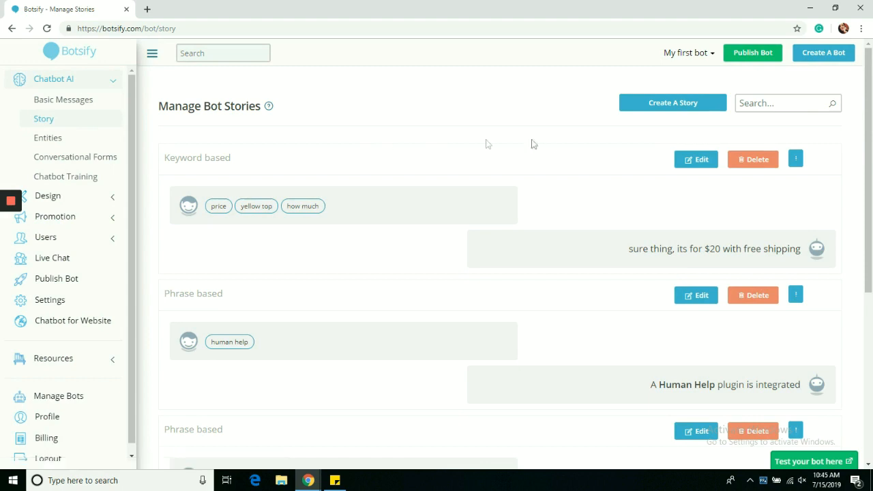
click(674, 103)
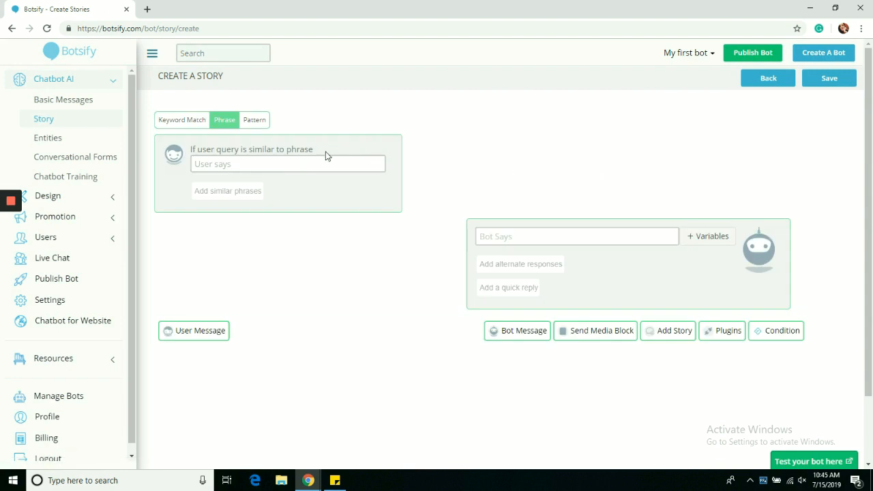
- Enter user phrase 'I want to know the pricing plans' with the 'Sure! we have 2 plans…' reply
click(314, 172)
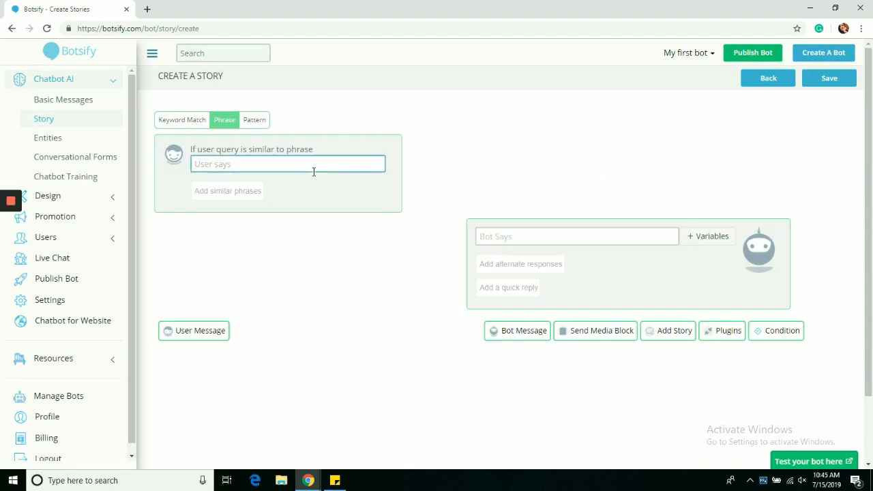
text(I want to k)
text(now the pricing plans)
click(482, 239)
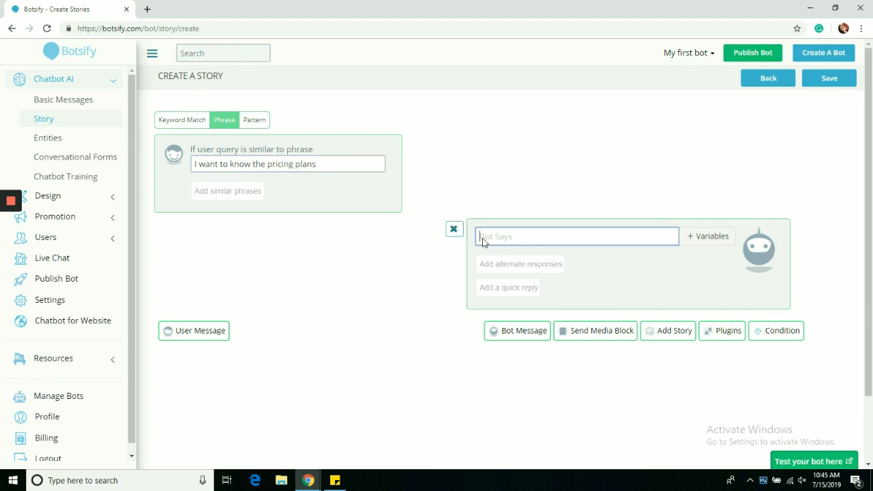
text(Sure!)
text(we have 2 plans active rightnow. would you like more info about t)
text(hem?)
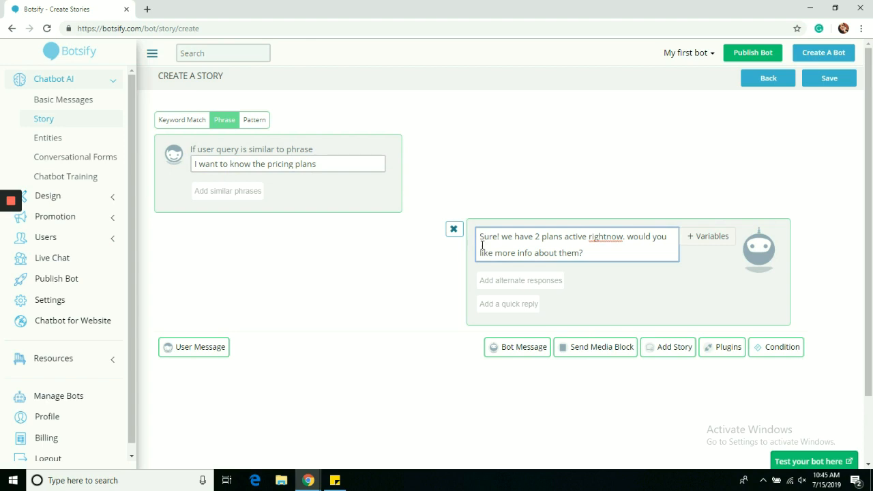
- Add the alternate response 'We have 2 plans for you' and save the story
click(495, 275)
text(We have 2)
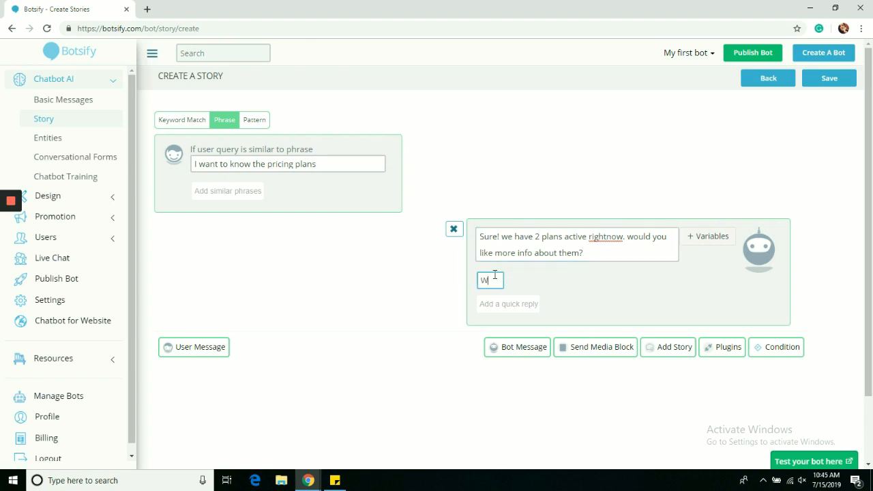
text( plans )
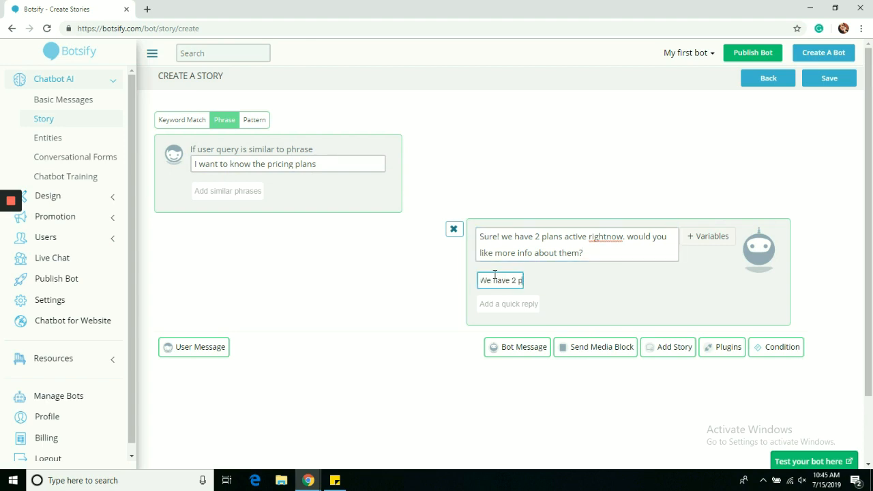
text(for you available at the moment, which one would you like to know about?)
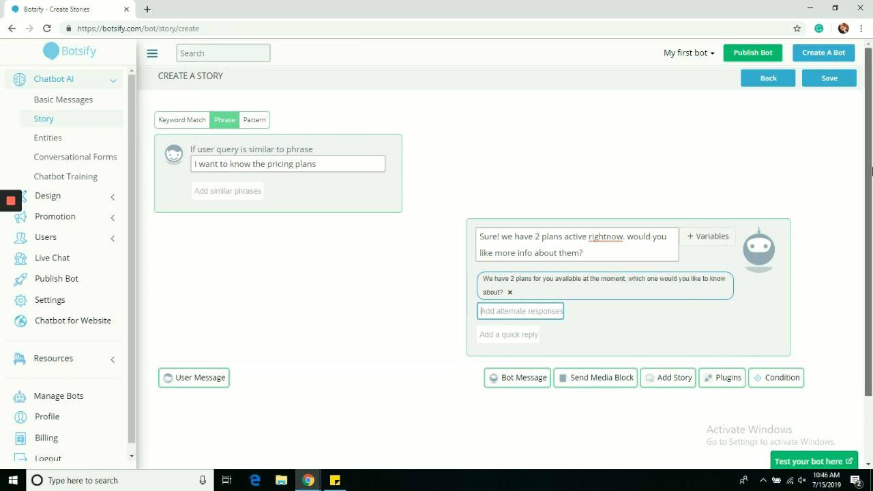
click(827, 80)
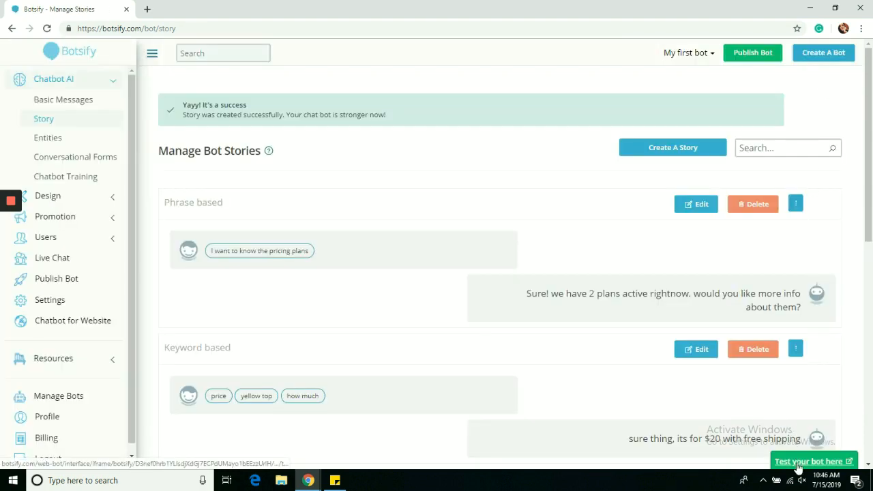
- Send 'i want to know the pcing pkans' to the test bot, read its fallback reply, and close the tab
click(798, 464)
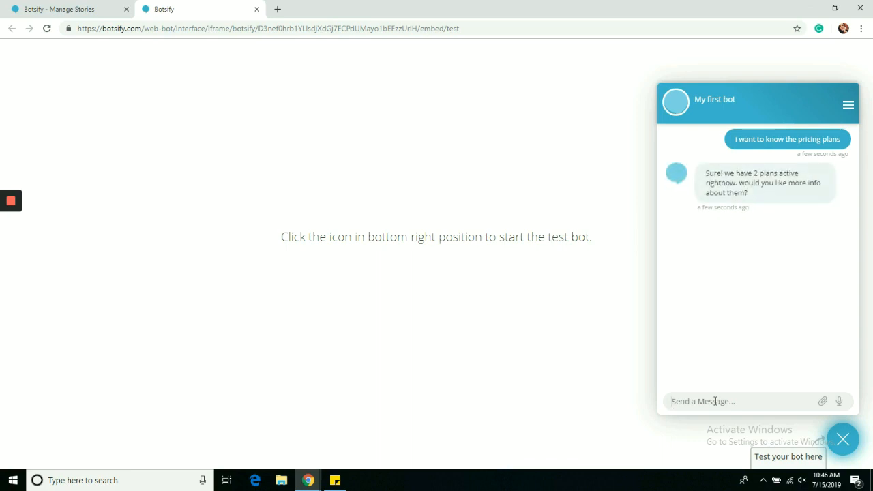
click(715, 401)
text(i want to know the pcing pkans)
key(Return)
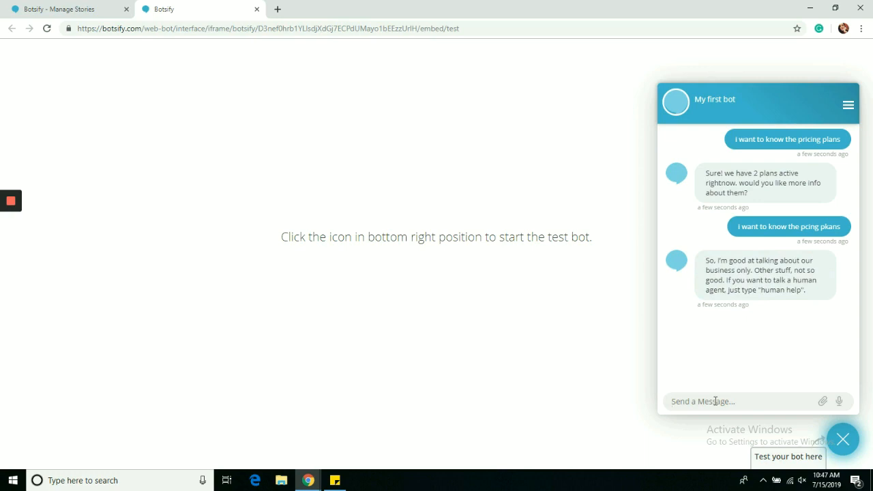
drag(707, 261, 806, 293)
click(773, 288)
key(ctrl+w)
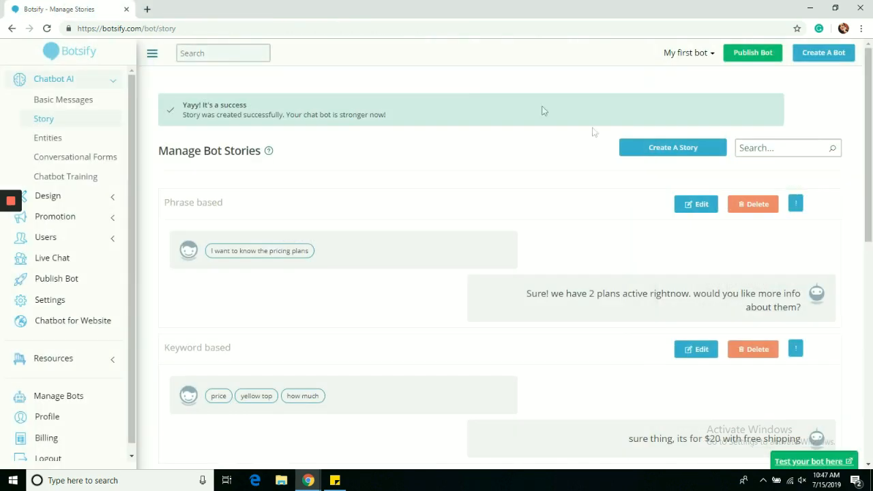
- Switch the pricing story to Keyword Match with keywords pricing, plans and want to know, then save
click(680, 207)
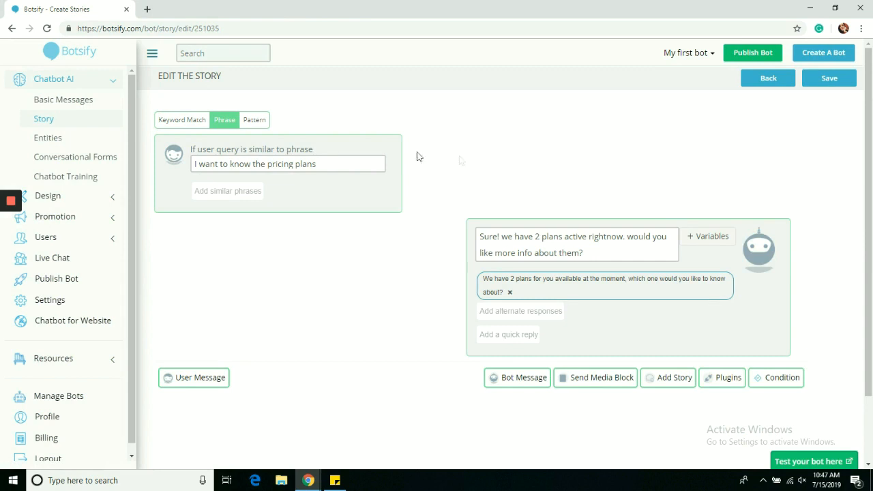
click(182, 123)
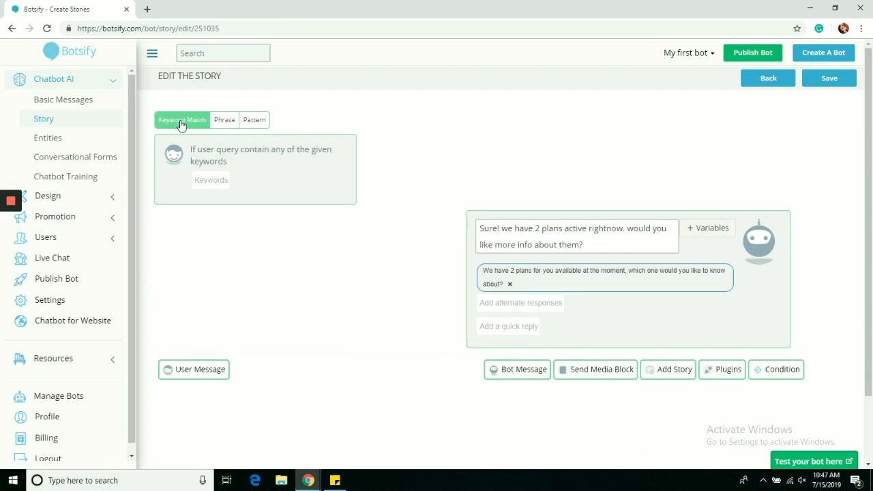
click(203, 182)
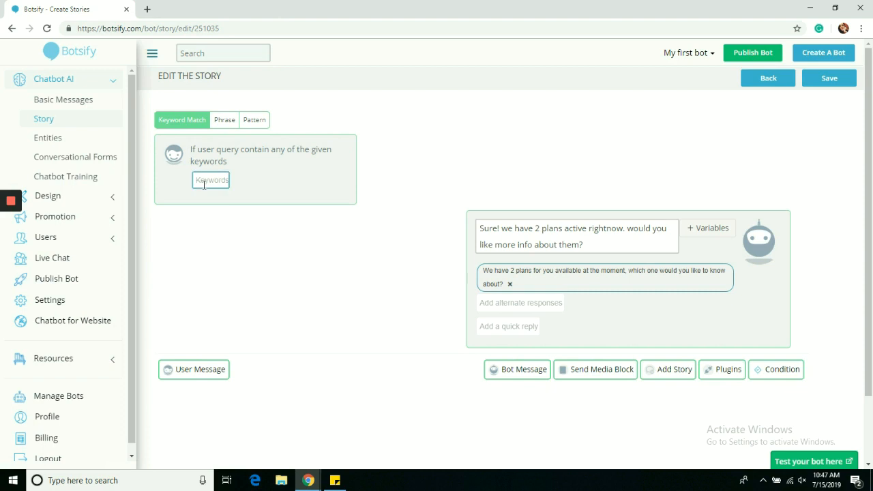
text(pricing)
key(Return)
text(plans)
key(Return)
text(wa)
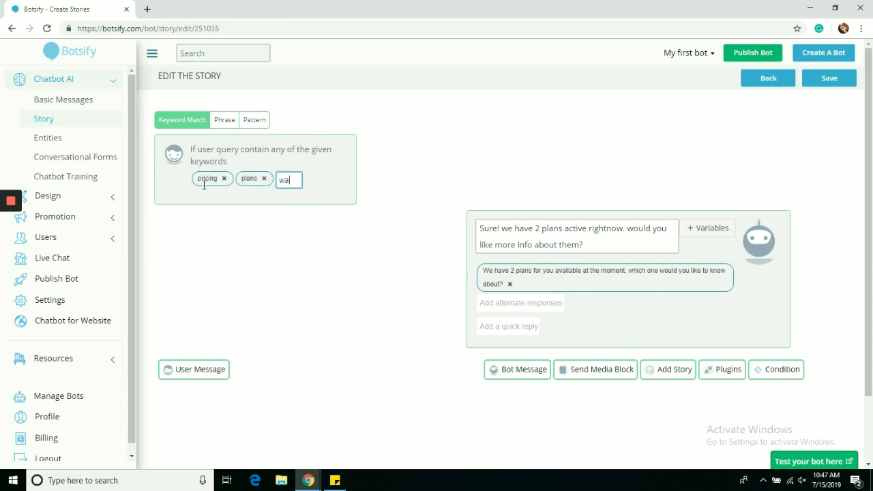
text(nt to know)
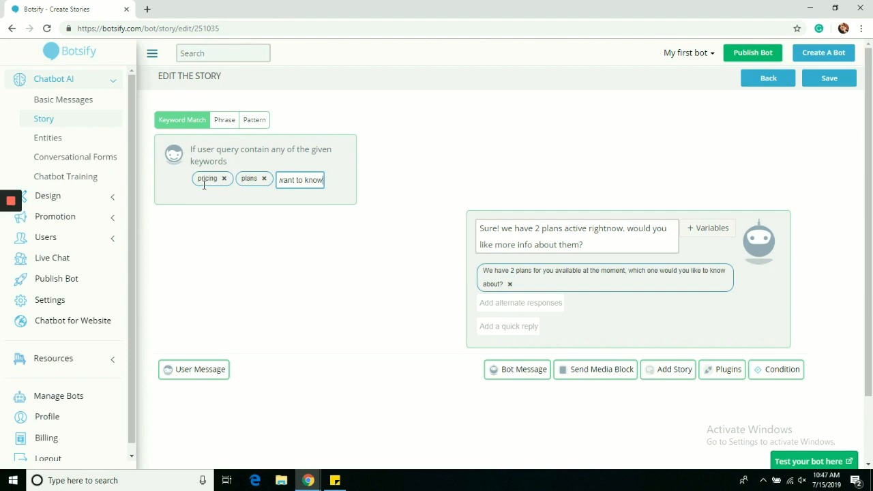
key(Return)
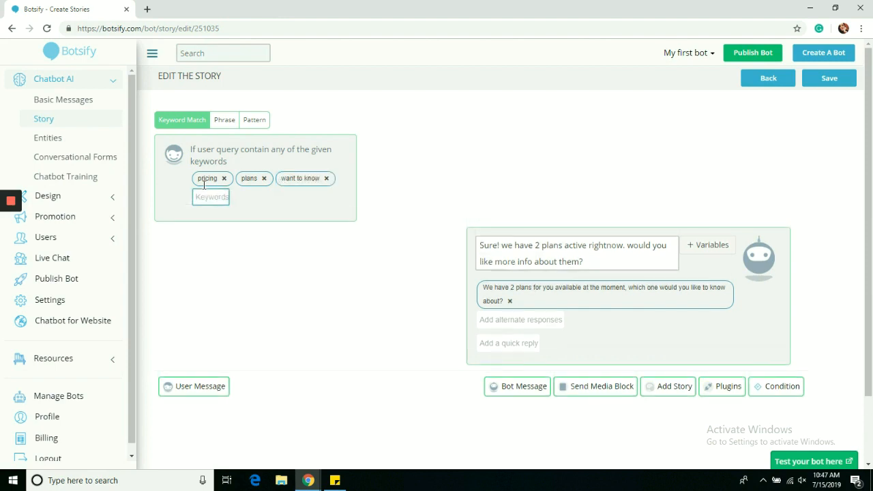
click(843, 77)
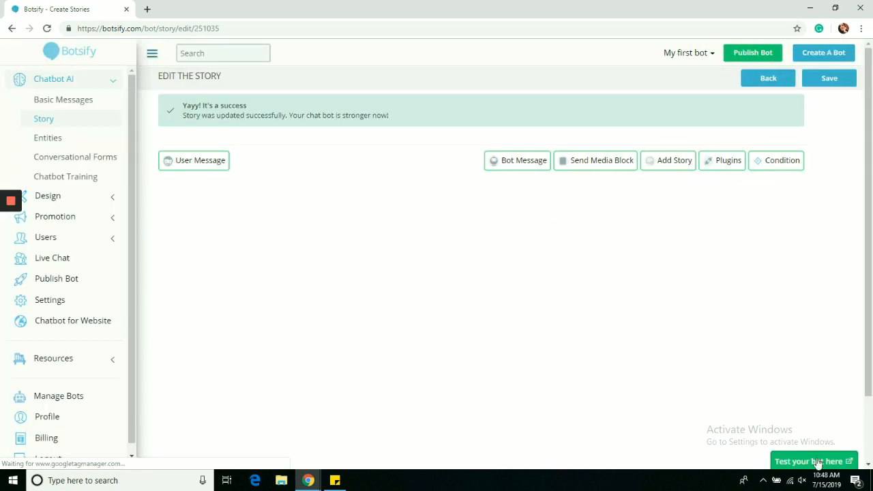
- Ask the test bot 'i want to know prices', check the two-plans answer, then go back to the story editor
click(812, 461)
click(836, 442)
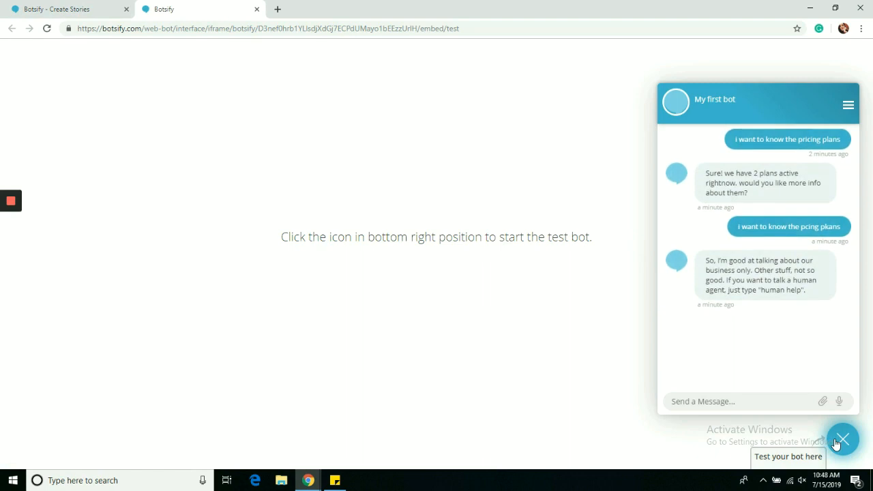
text(i want to know prices)
key(Return)
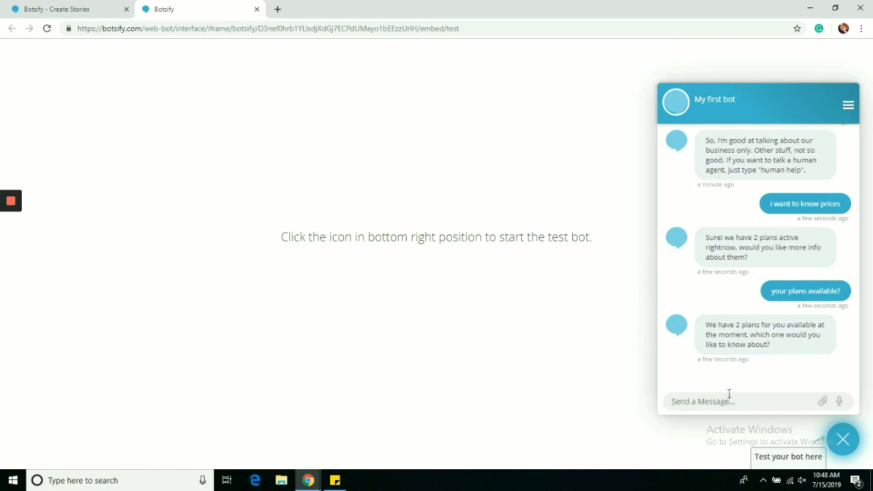
drag(709, 325, 761, 342)
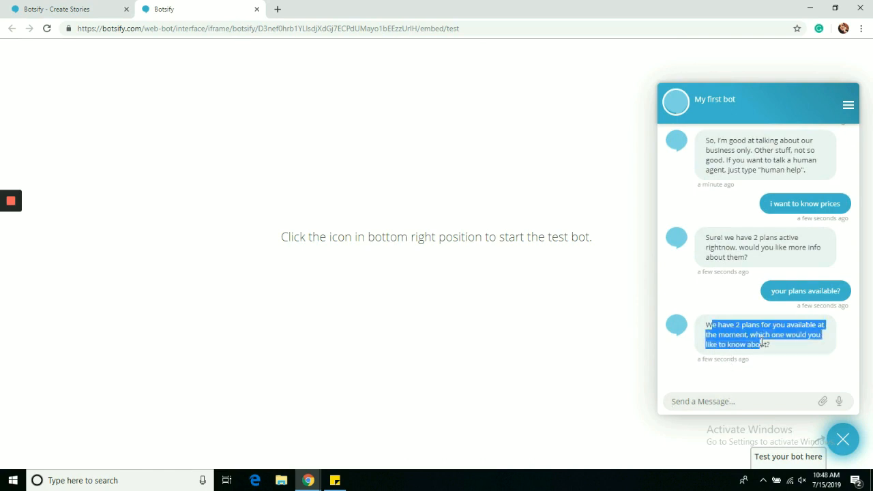
click(754, 284)
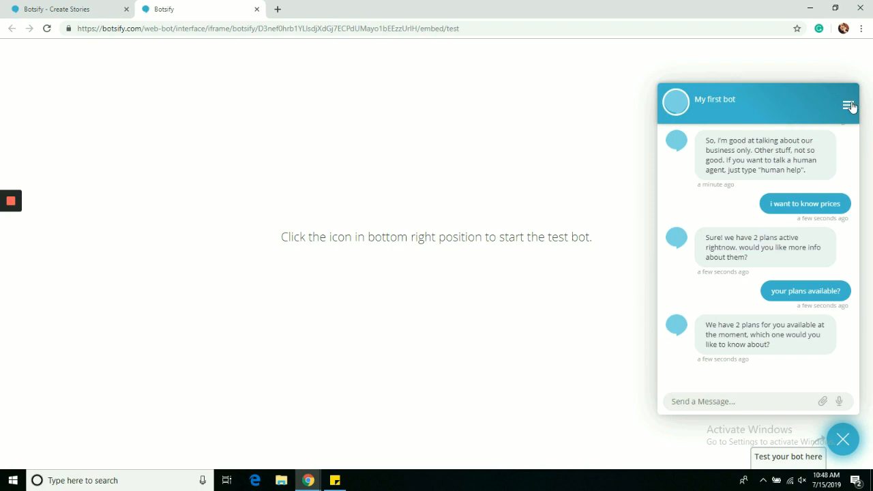
click(69, 7)
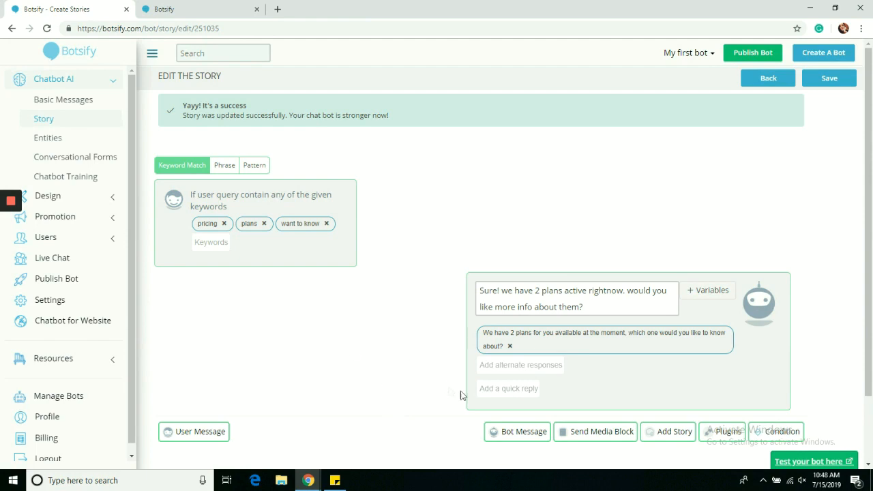
- Add '$30 plan' and '$40 plan' quick replies to the two-plans bot message
click(494, 392)
text($30 plan)
key(Return)
text($40 plan)
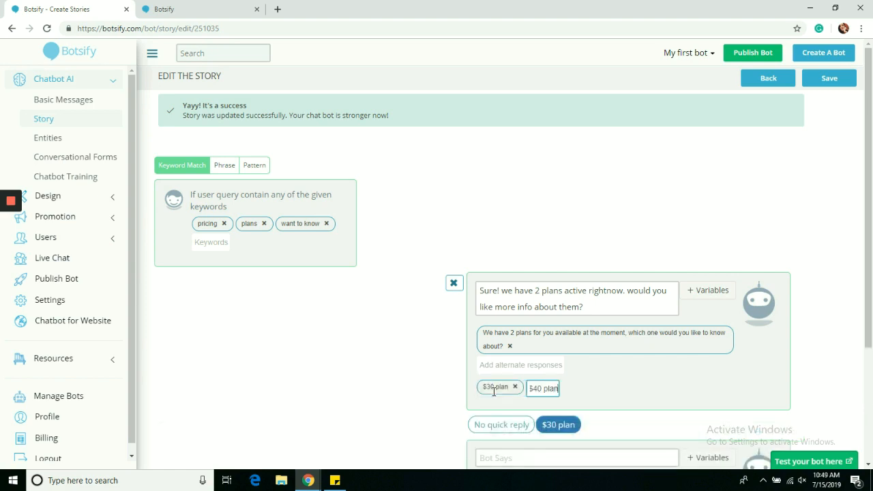
key(Return)
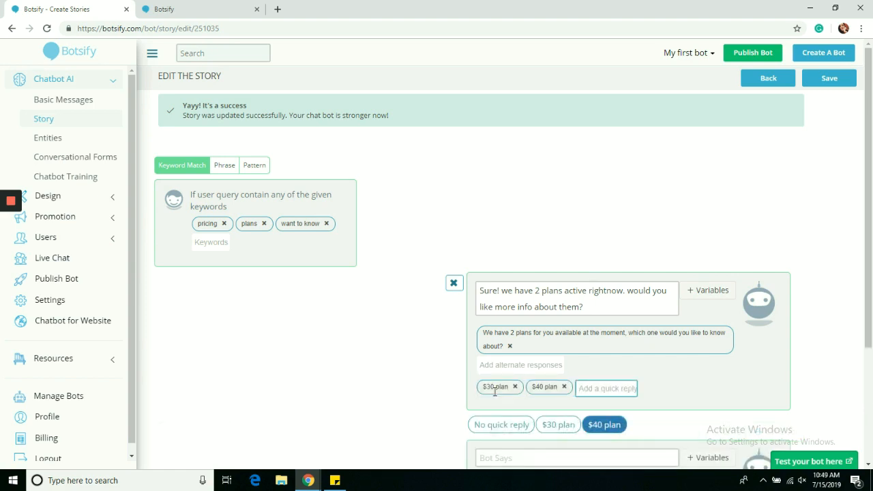
scroll(872, 336, down, 3)
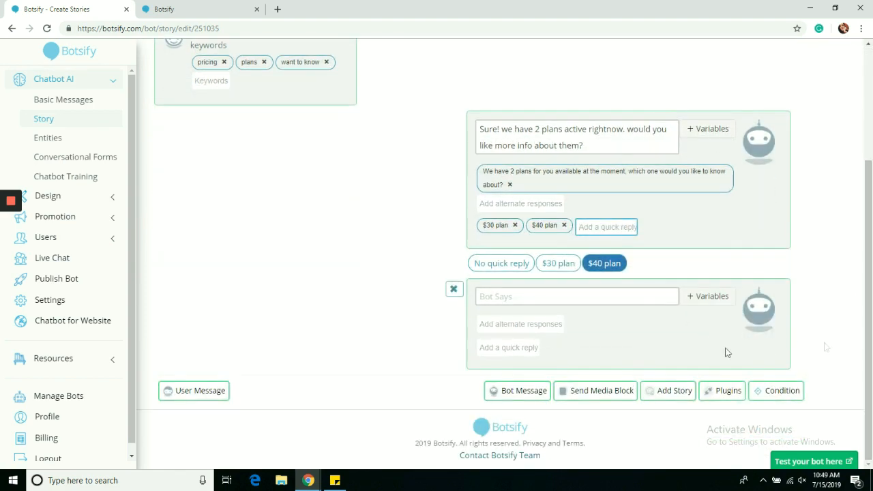
- Make the $30 plan branch reply 'kindly provide your contact info', then add a user message step
click(557, 267)
click(530, 297)
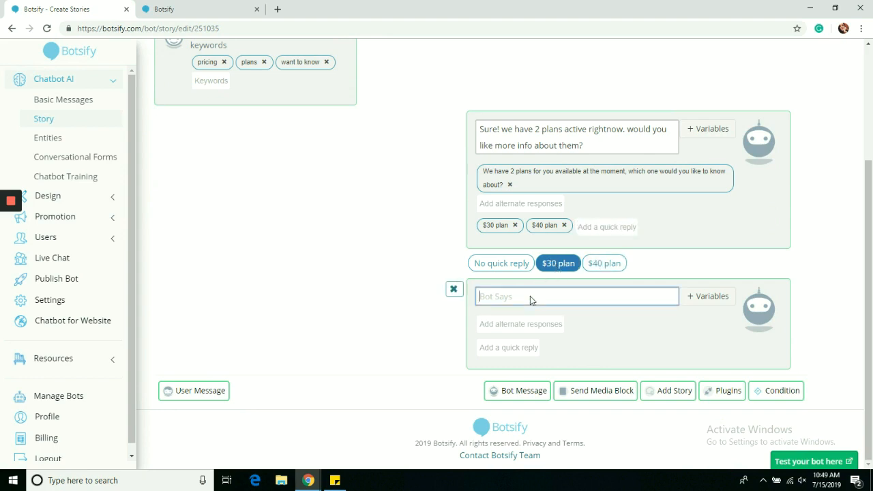
text(kindly provide your contact info)
drag(600, 297, 494, 302)
key(ctrl+c)
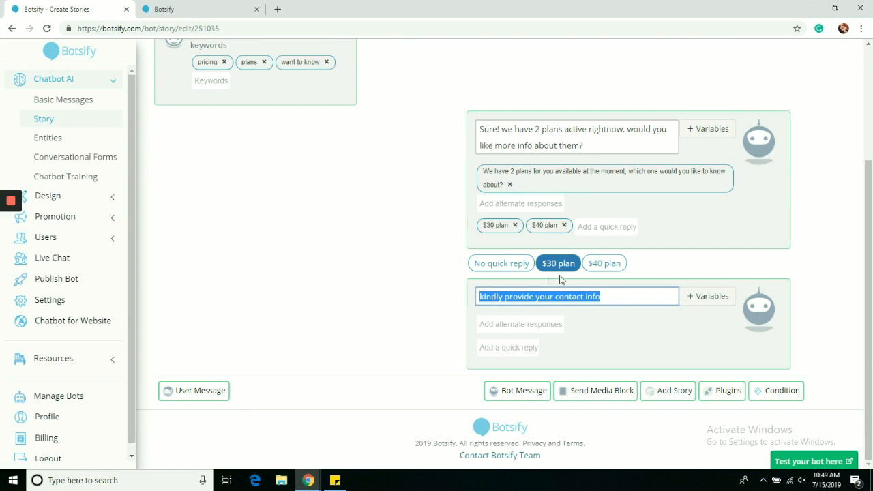
click(605, 265)
key(ctrl+v)
click(561, 264)
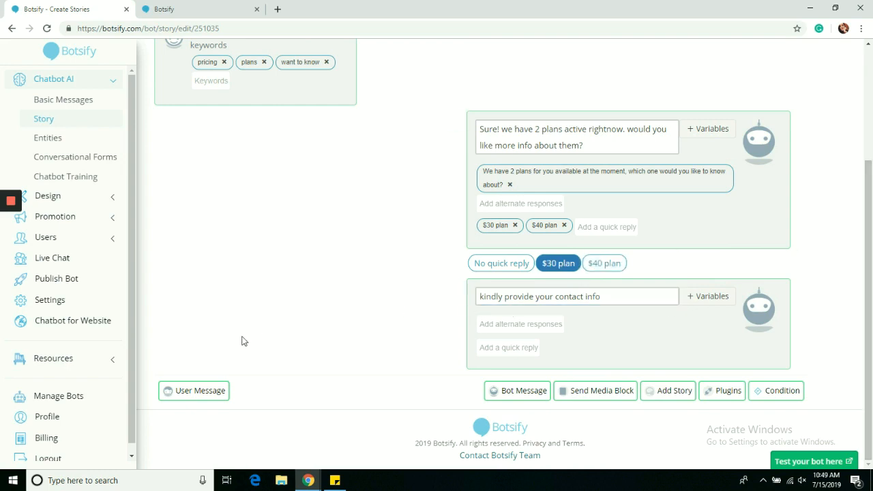
click(200, 393)
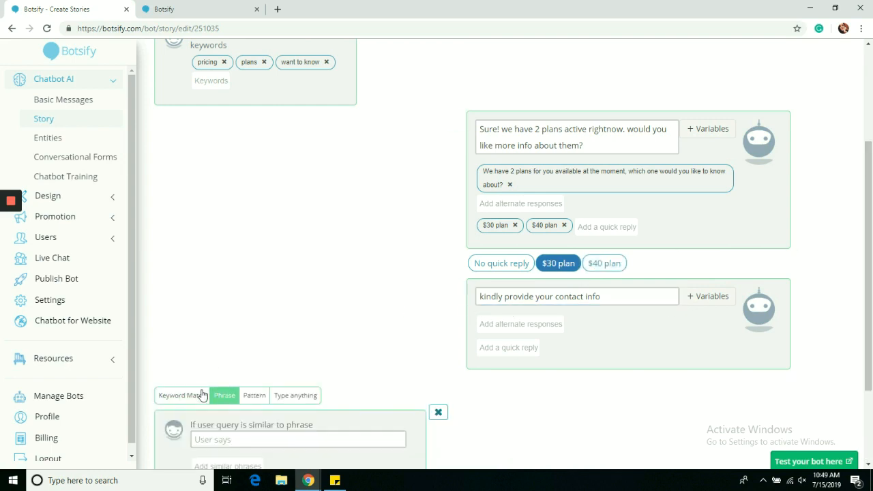
- Set the new user step to a Pattern matching the email entity, removing the empty entity row
click(254, 396)
drag(869, 202, 870, 279)
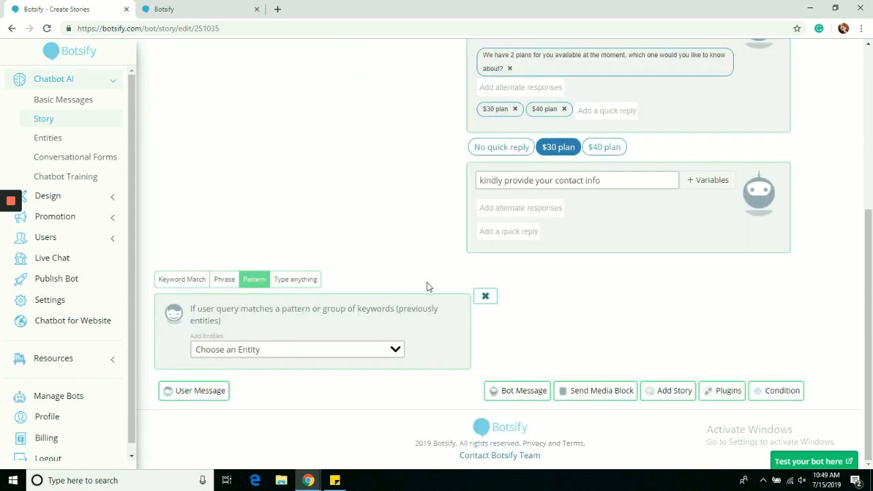
click(390, 350)
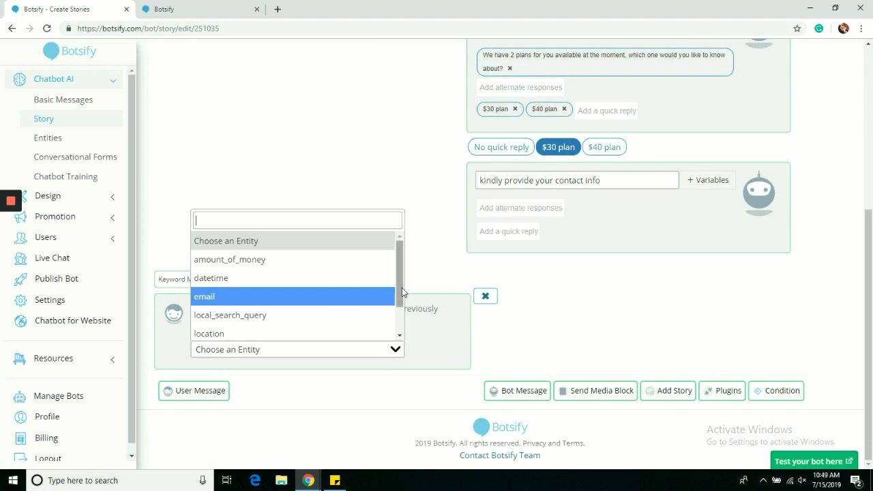
drag(401, 294, 403, 326)
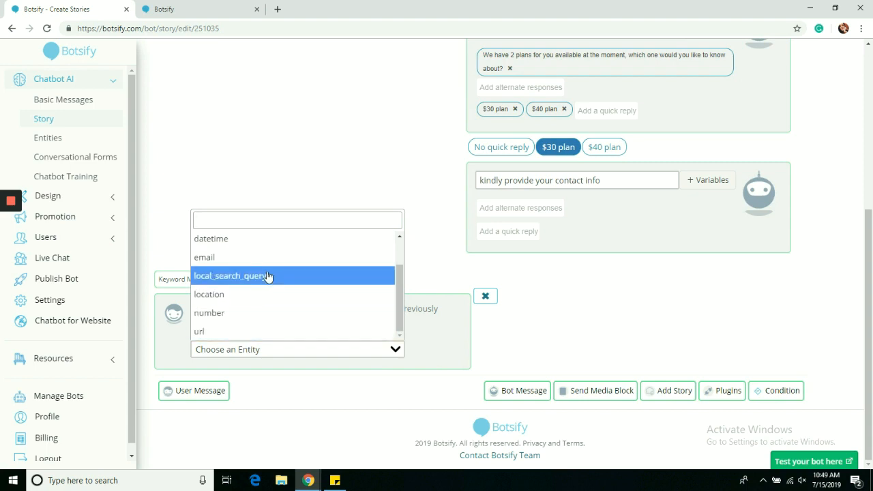
click(265, 257)
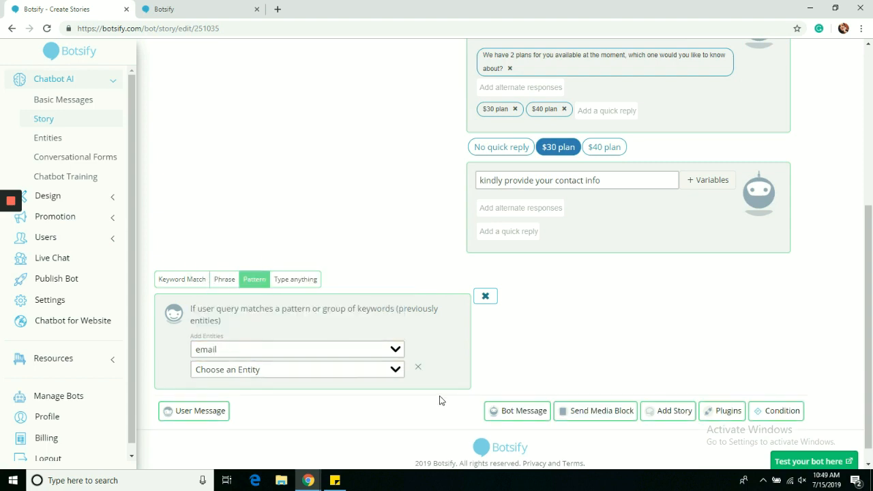
click(421, 373)
- Add a bot message 'thanks! you will be emailed all the detailed shortly' after the email step
click(502, 391)
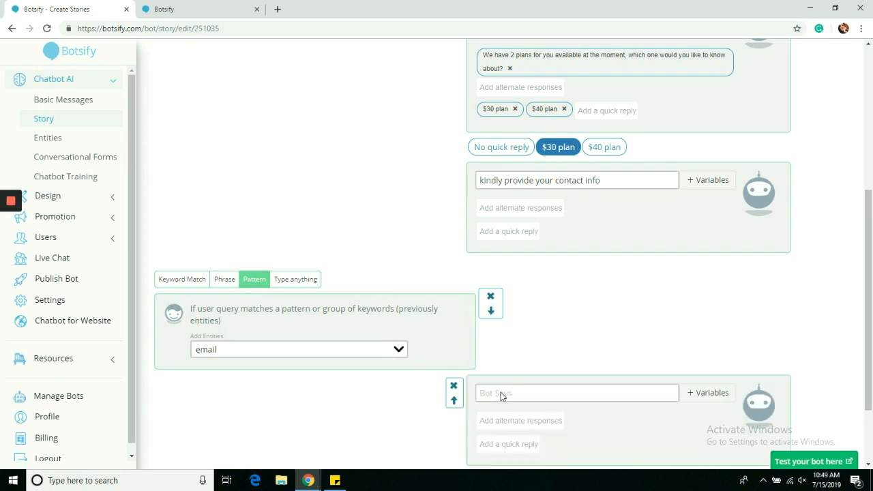
scroll(614, 341, down, 1)
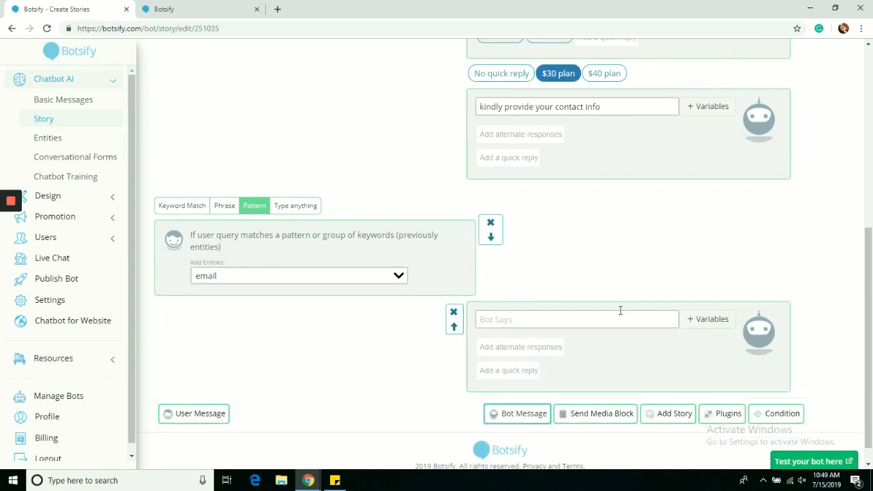
click(615, 321)
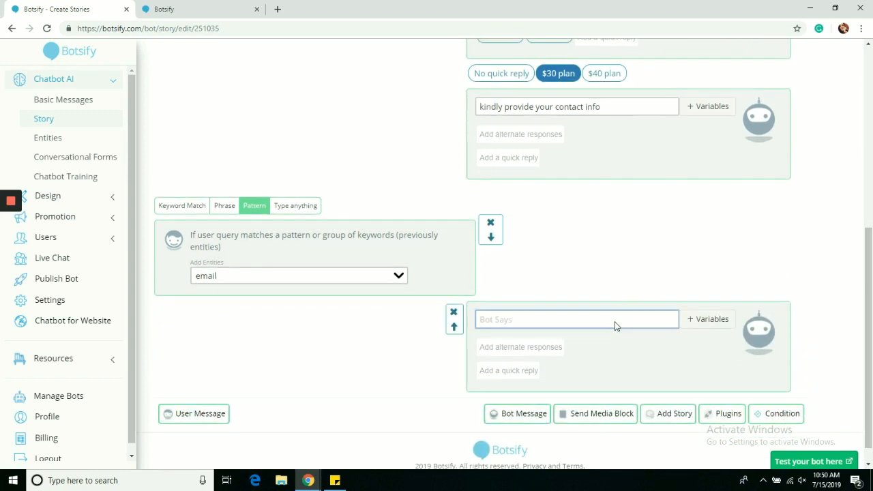
text(thanks! you will be emailed all the detailed shortly.)
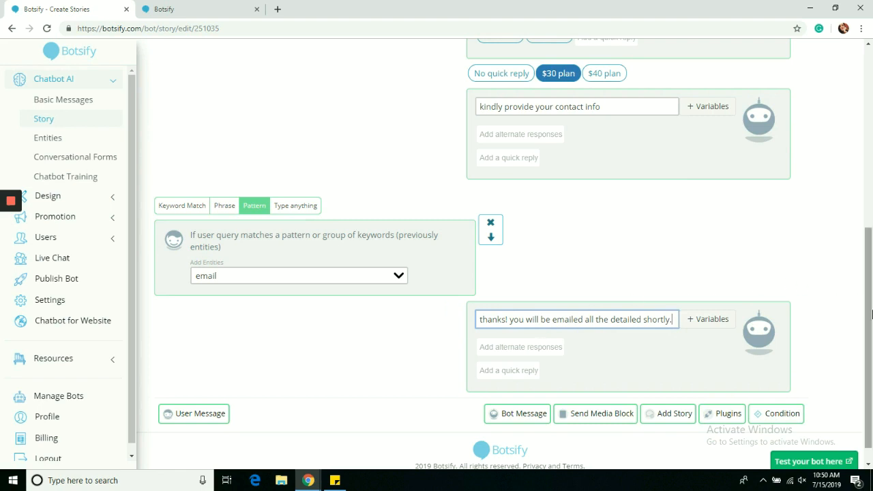
scroll(872, 305, up, 1)
scroll(872, 304, up, 5)
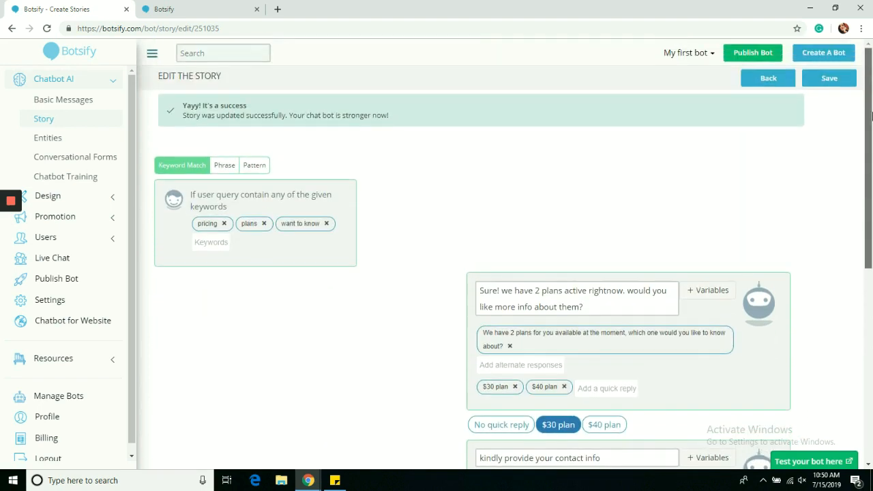
- Save the story and test 'pricing plans?', the $30 plan option and an email address for the thank-you reply
click(827, 88)
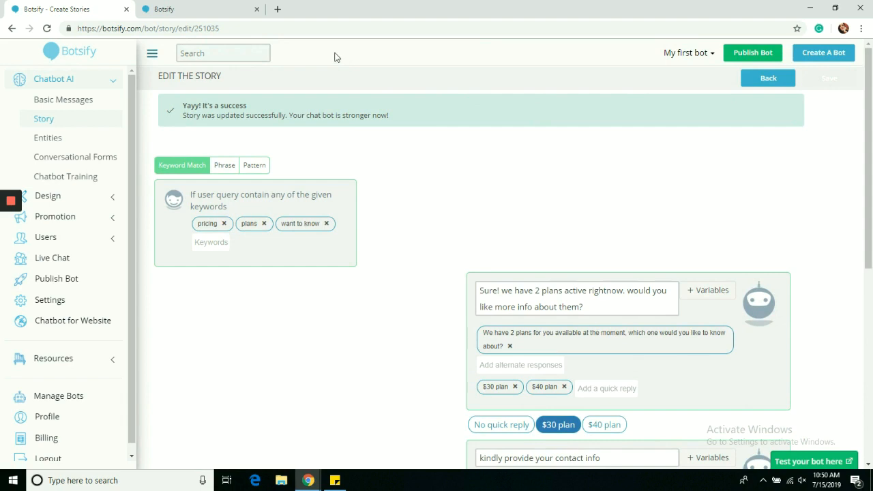
click(166, 9)
click(745, 401)
text(pricing plans?)
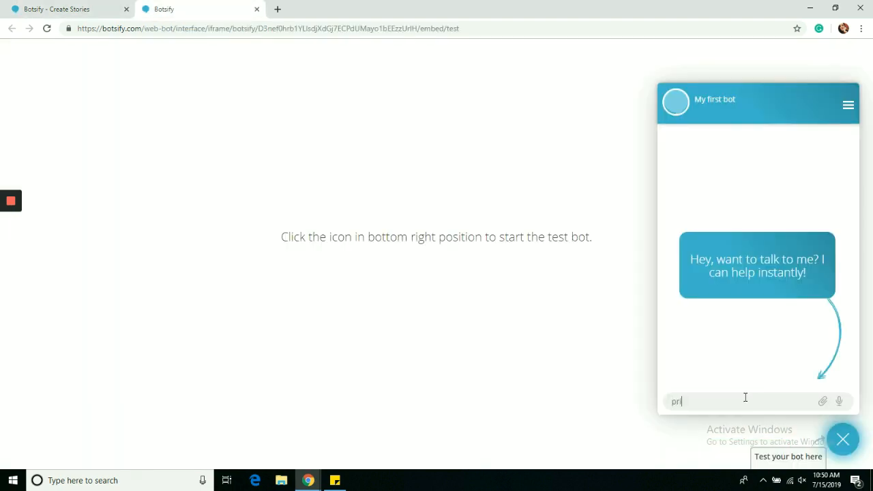
key(Return)
click(746, 212)
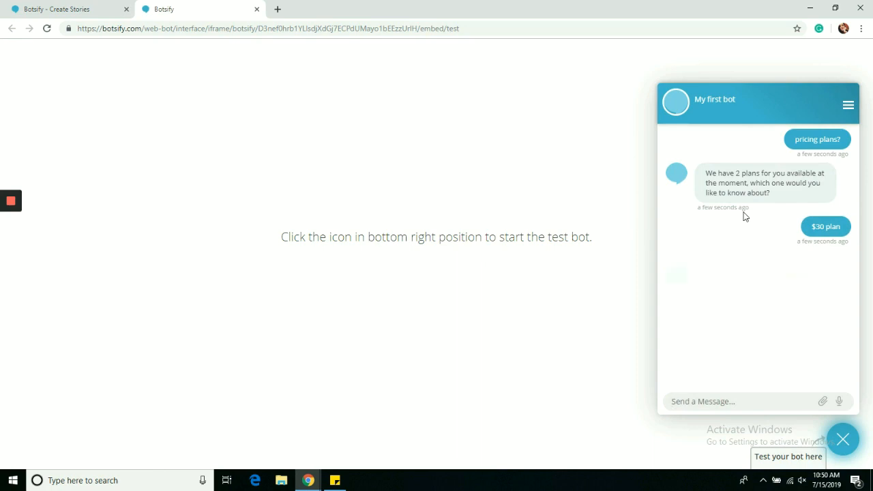
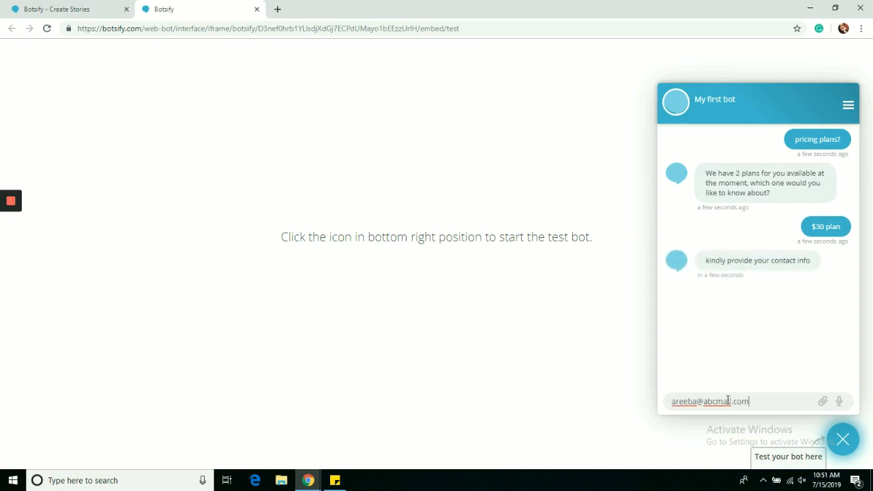
key(Return)
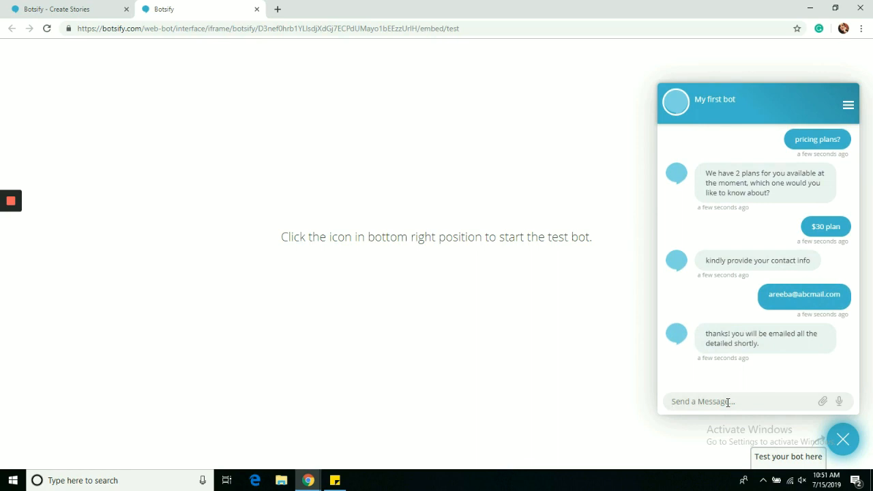
- Send 'plans available', choose $30 plan, and reply with a plain name to trigger the fallback apology
text(plans available)
key(Return)
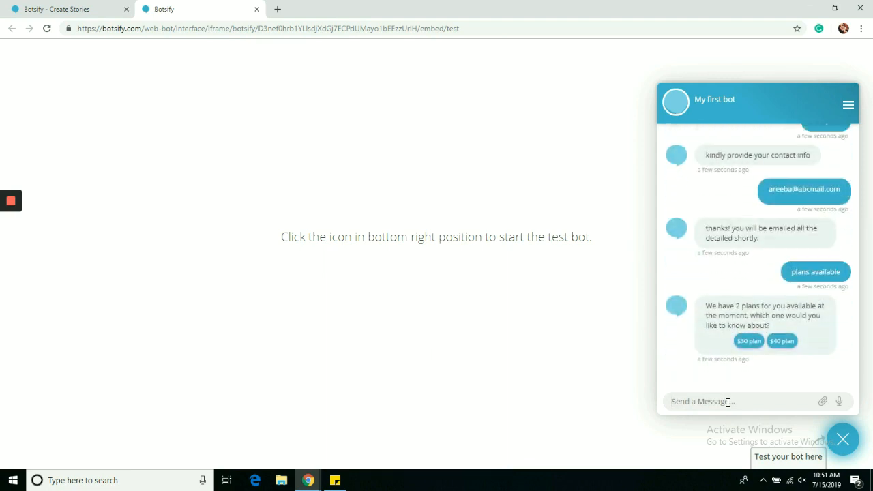
click(748, 341)
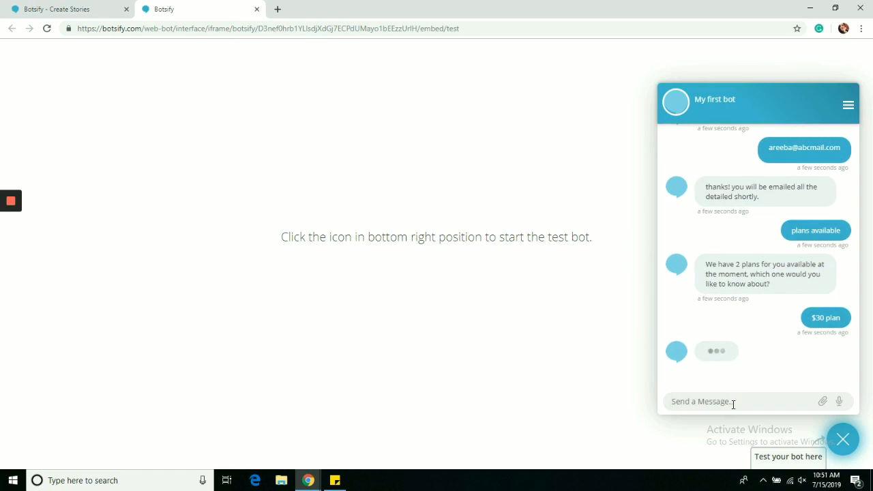
text(areeba)
key(Return)
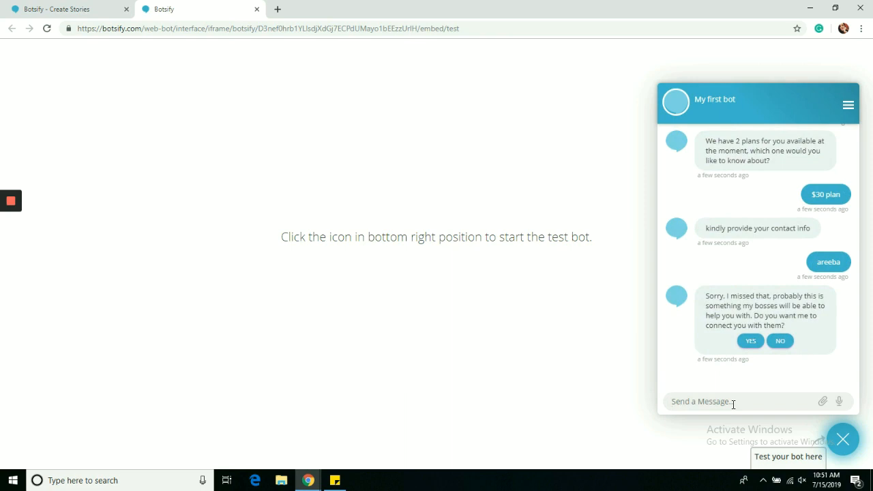
drag(710, 307, 752, 317)
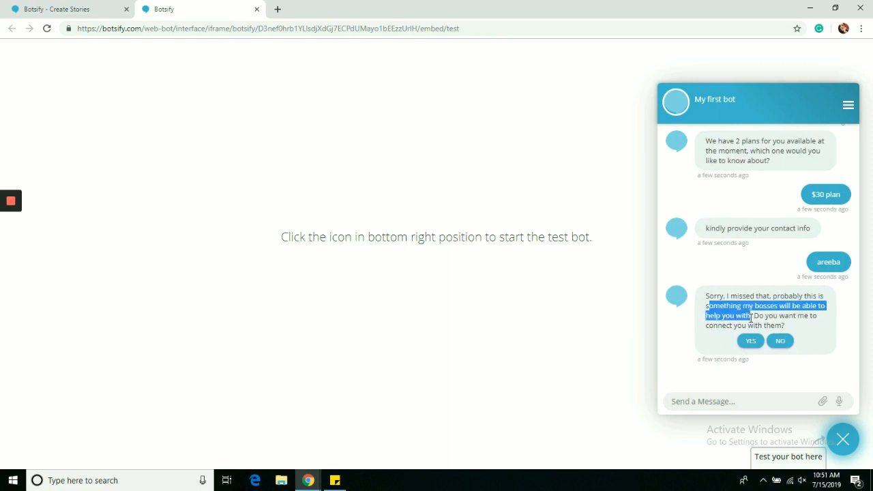
click(778, 319)
- Add a 'Type anything' catch-all user message step at the end of the $30 plan branch
click(109, 8)
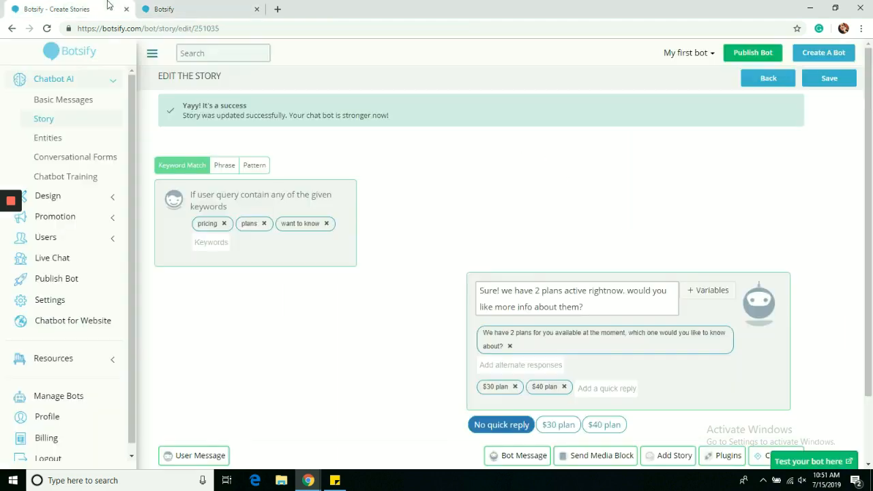
scroll(678, 194, down, 1)
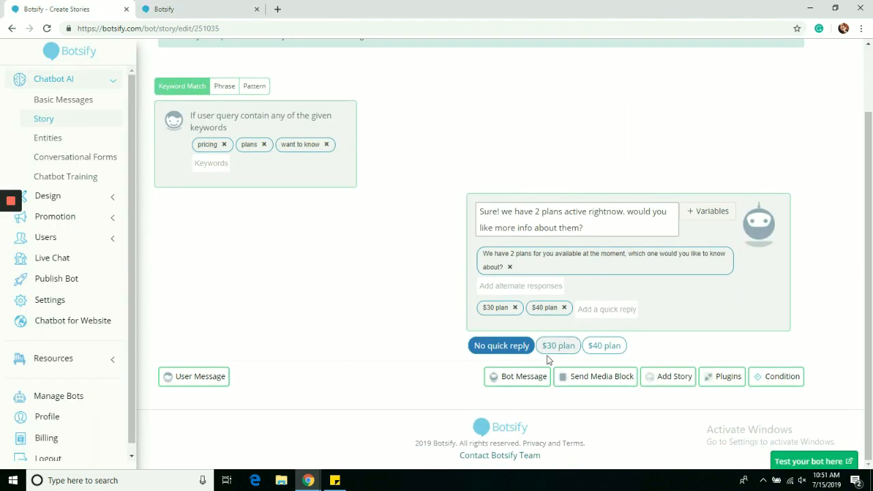
click(557, 346)
scroll(872, 399, down, 4)
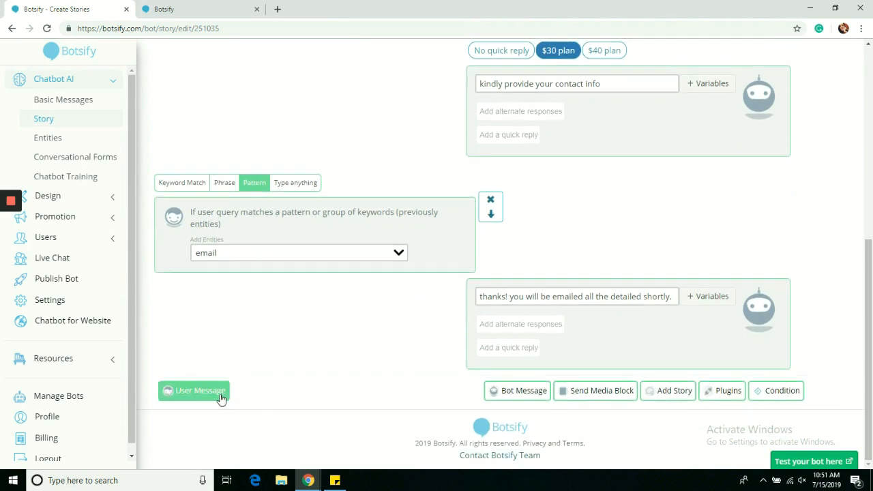
click(220, 399)
click(295, 395)
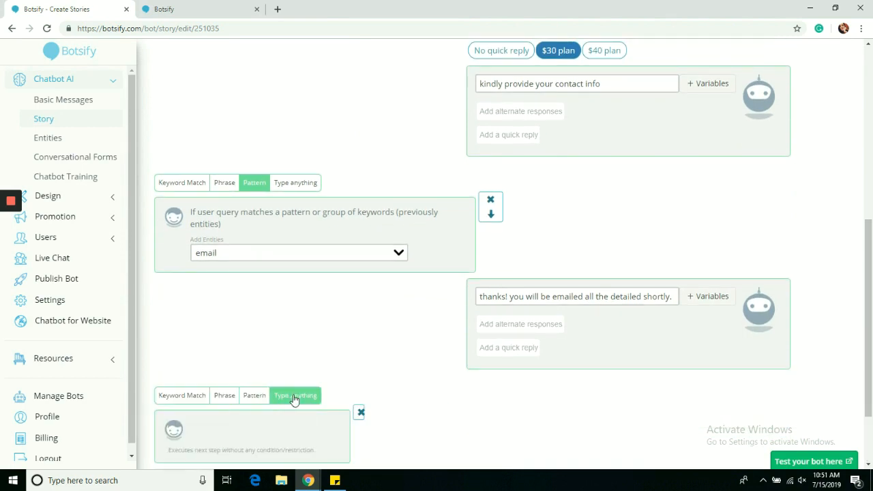
scroll(546, 355, down, 2)
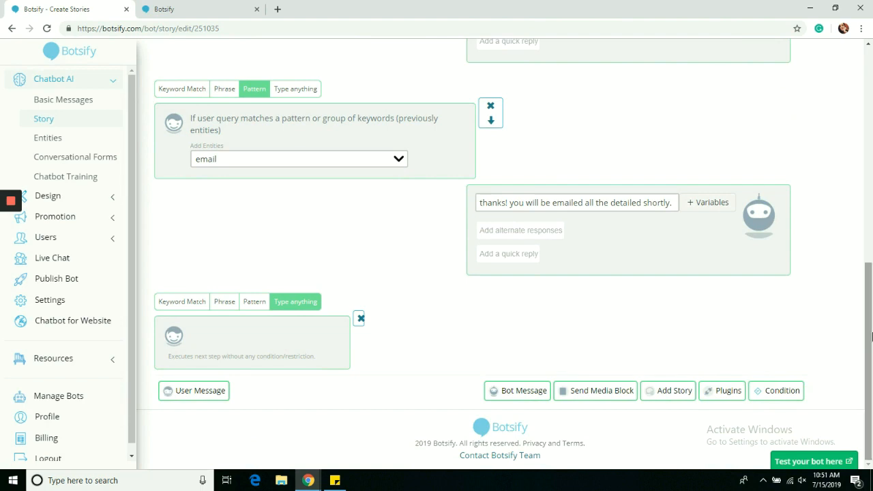
drag(226, 355, 264, 358)
click(418, 351)
- Reply to the catch-all step with 'For further assistance please call' plus a phone number, then return to the test chat
click(501, 393)
scroll(750, 307, down, 1)
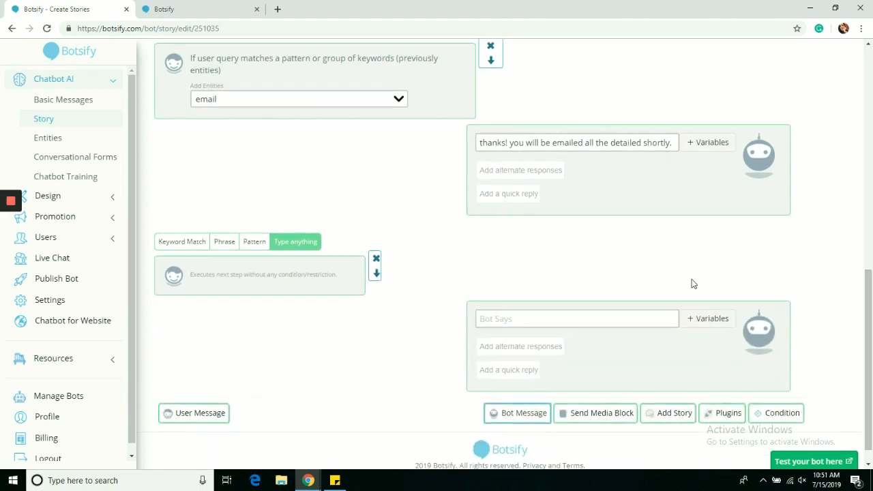
click(602, 315)
text(For further assistance please call 11-111-111)
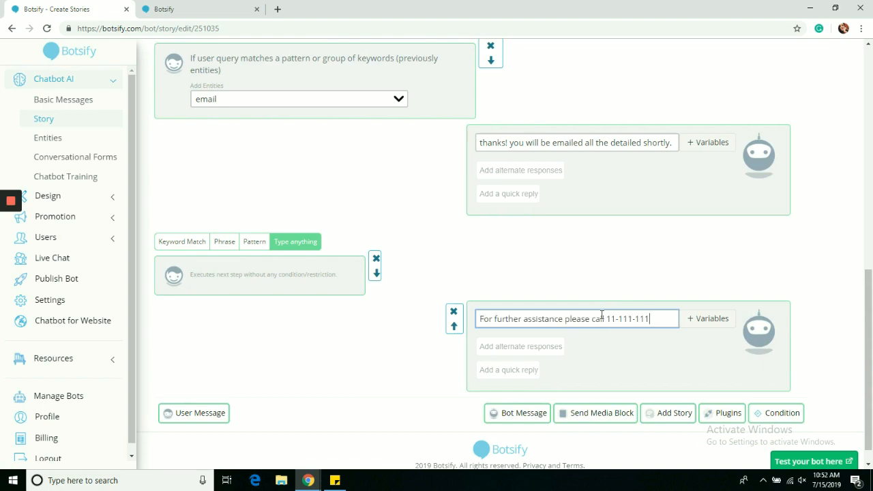
drag(869, 318, 869, 49)
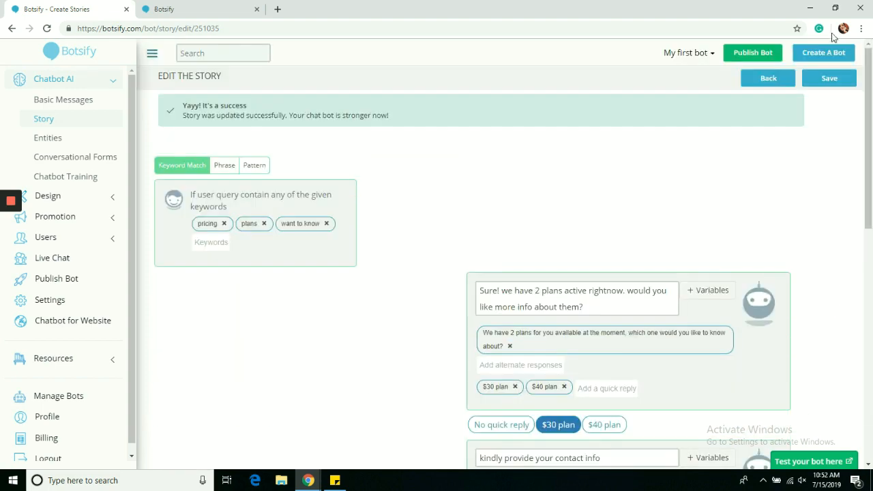
click(229, 7)
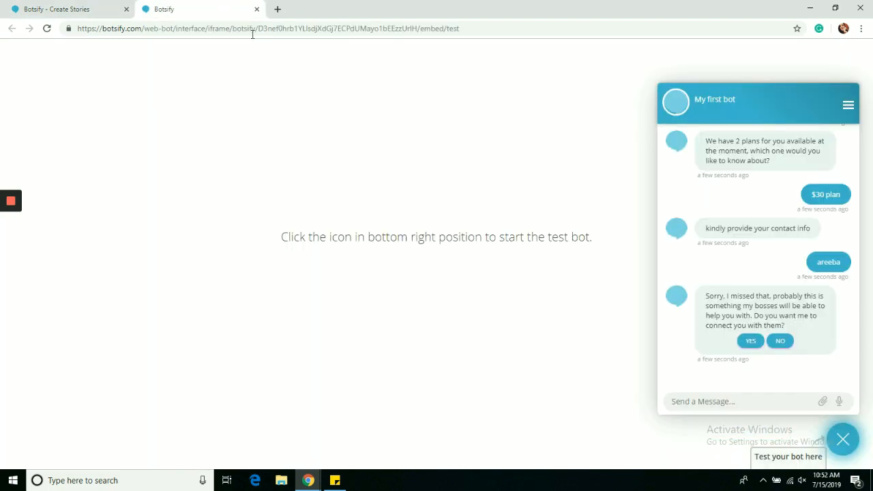
- Send 'plans' in the test chat, pick the $30 plan, and submit a test e-mail address
text(plans)
key(Return)
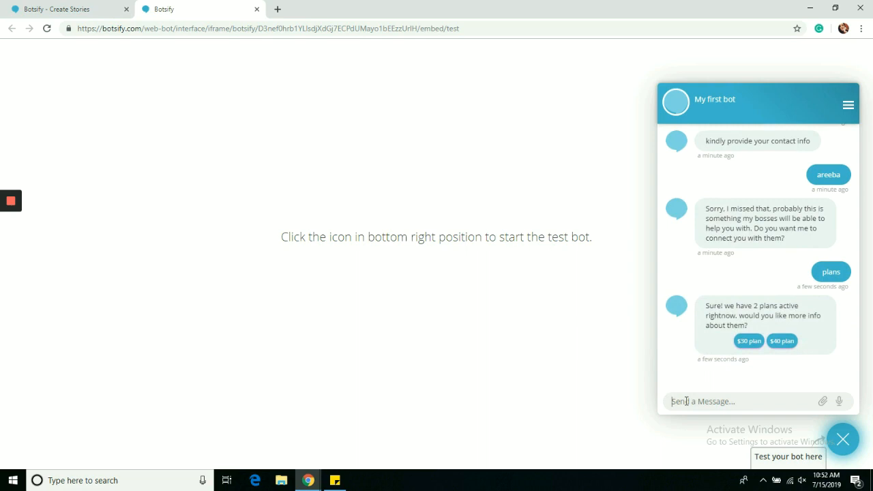
click(740, 341)
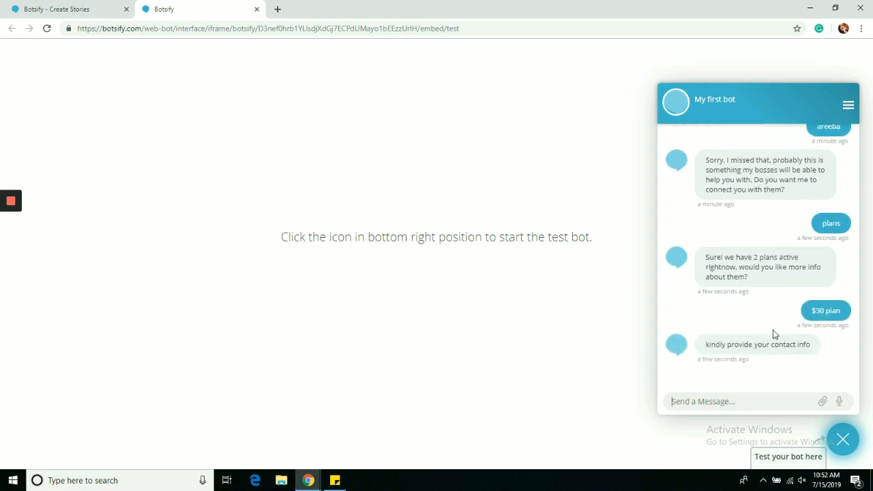
key(Return)
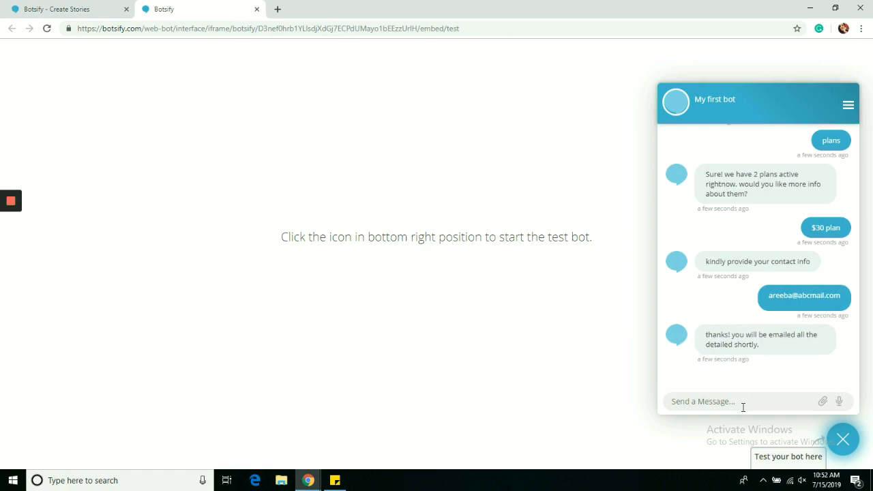
- Send 'hello there' and check the bot's further-assistance fallback reply, then return to the story editor
text(hello ht)
key(Return)
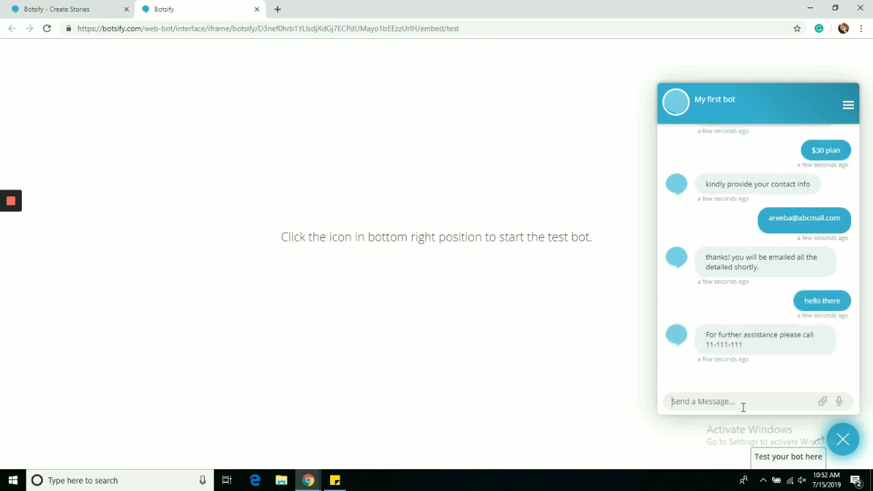
drag(703, 336, 745, 350)
click(751, 351)
click(78, 8)
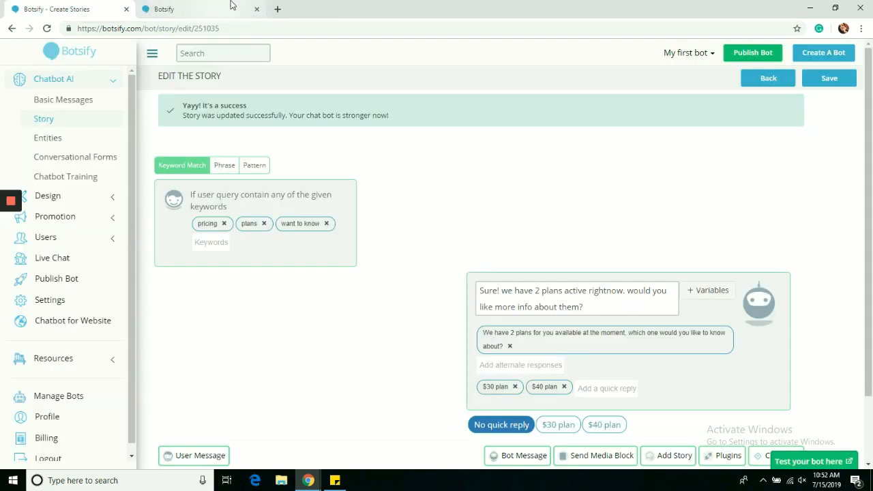
- Add quick replies 'i need help' and 'i am good' to the help message
click(257, 10)
scroll(872, 343, down, 10)
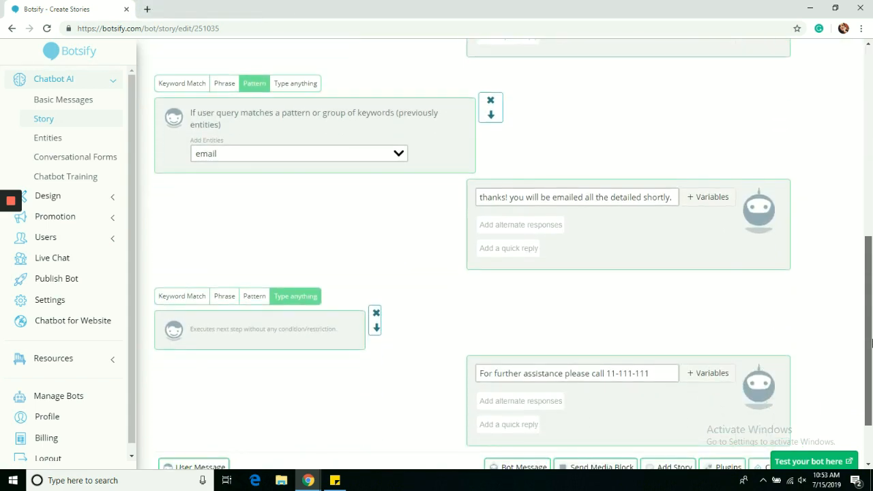
drag(872, 344, 872, 382)
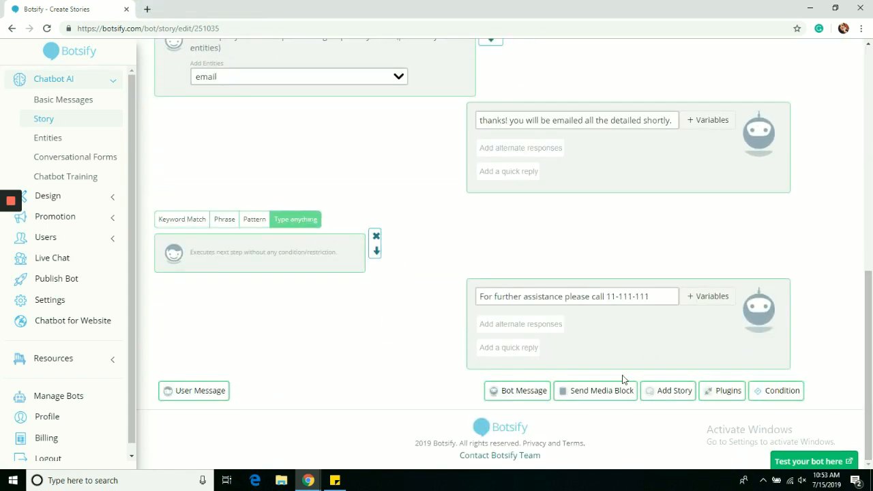
click(537, 346)
text(i ne)
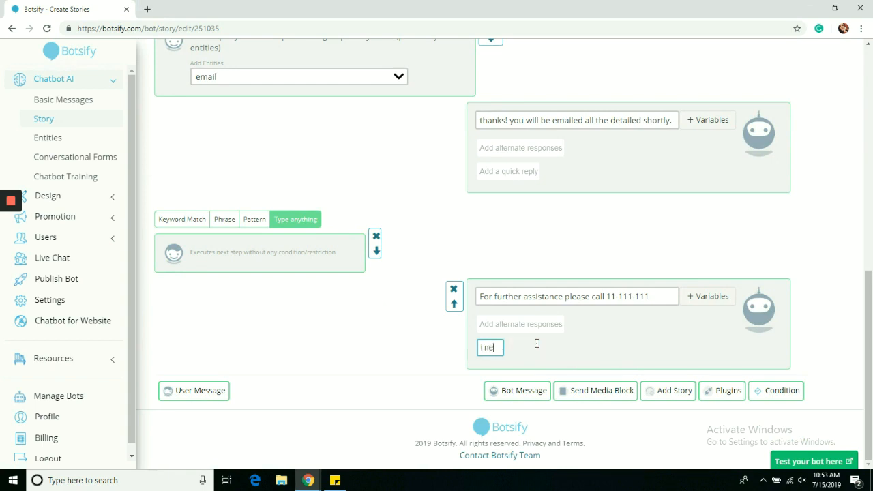
text(ed help)
key(Return)
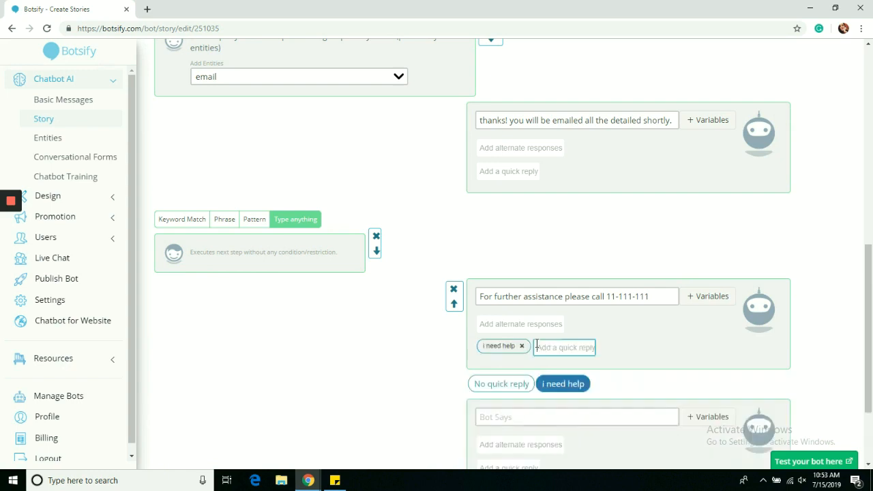
text(i am good)
key(Return)
- Route 'i need help' to the 'price,yellow top,how much' story and save
scroll(598, 357, down, 2)
click(653, 393)
scroll(653, 396, down, 1)
click(653, 393)
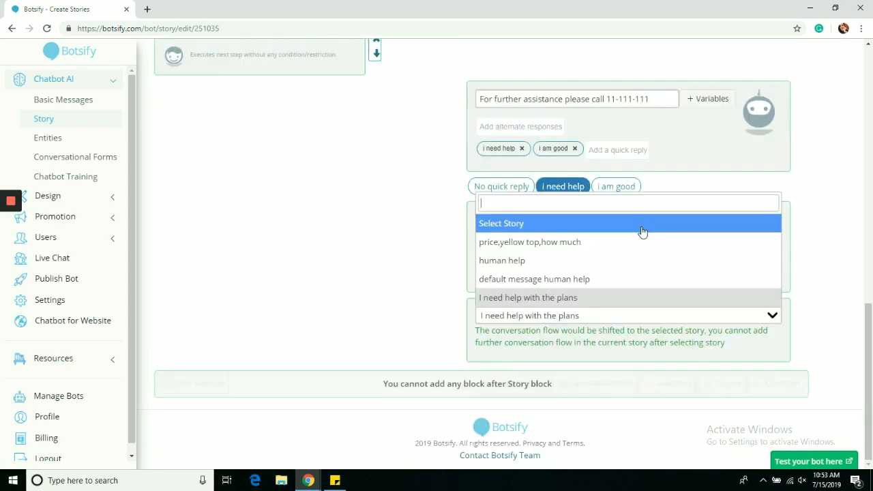
click(641, 243)
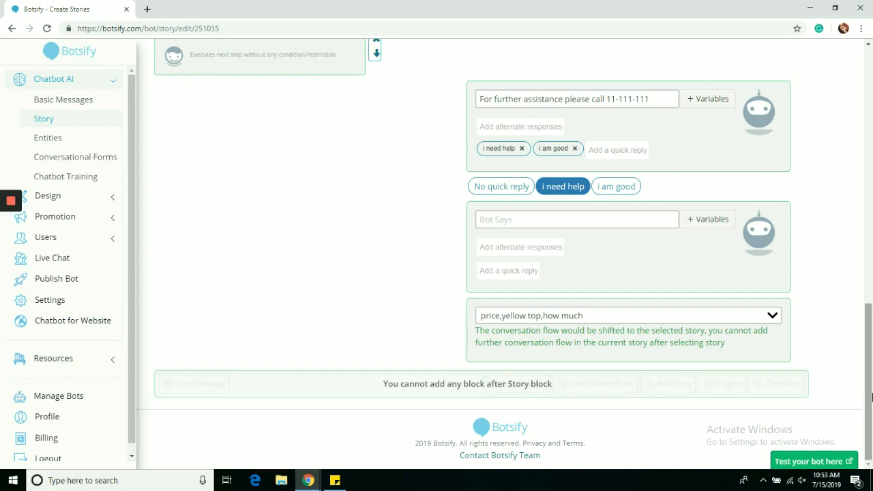
drag(872, 397, 868, 136)
click(829, 81)
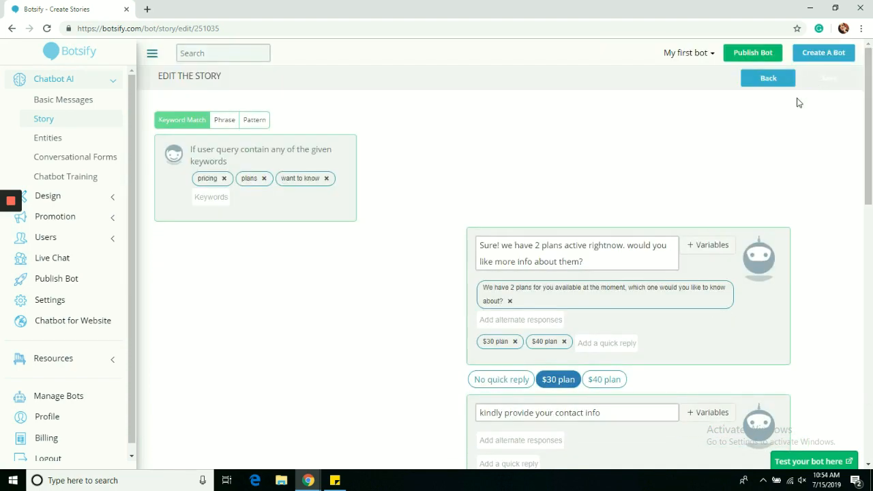
- Send 'pricing' in the test chat, choose 'i need help', and confirm the yellow top $20 free-shipping reply
click(812, 463)
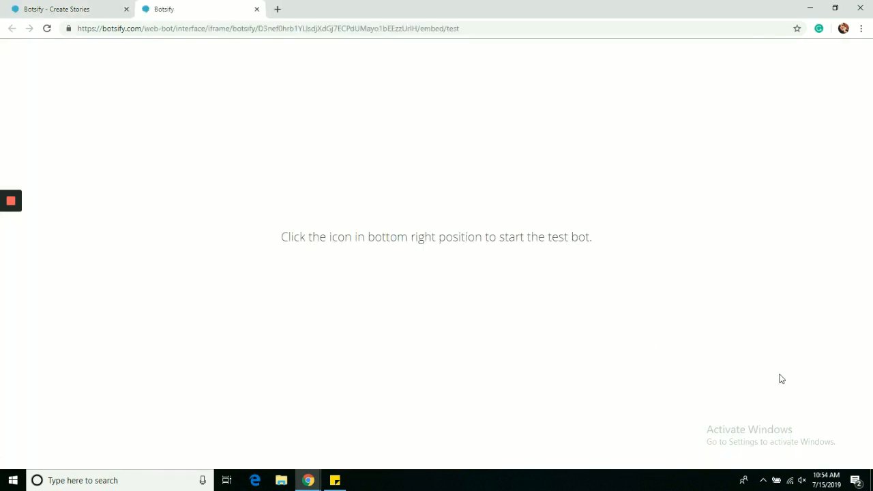
click(842, 439)
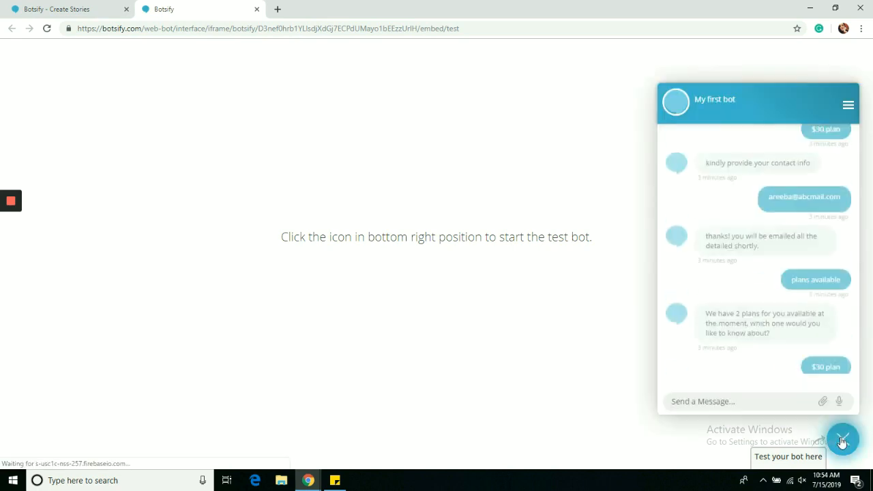
text(prcing)
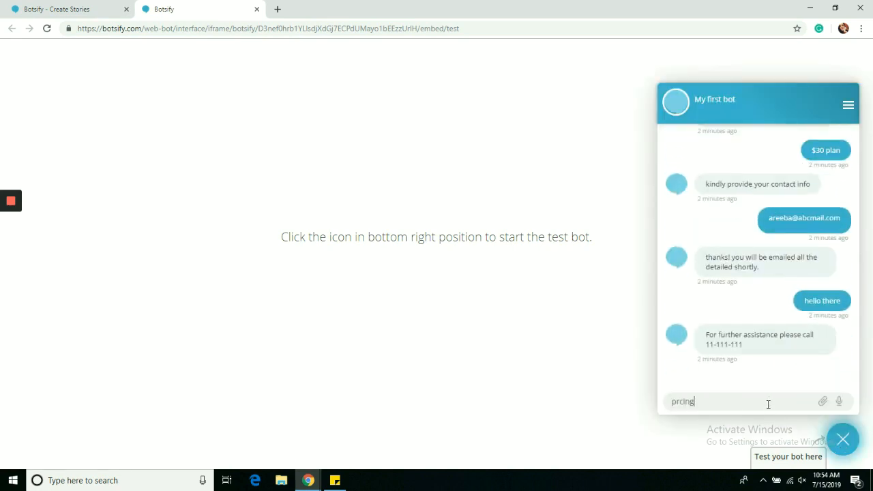
text(icing)
key(Return)
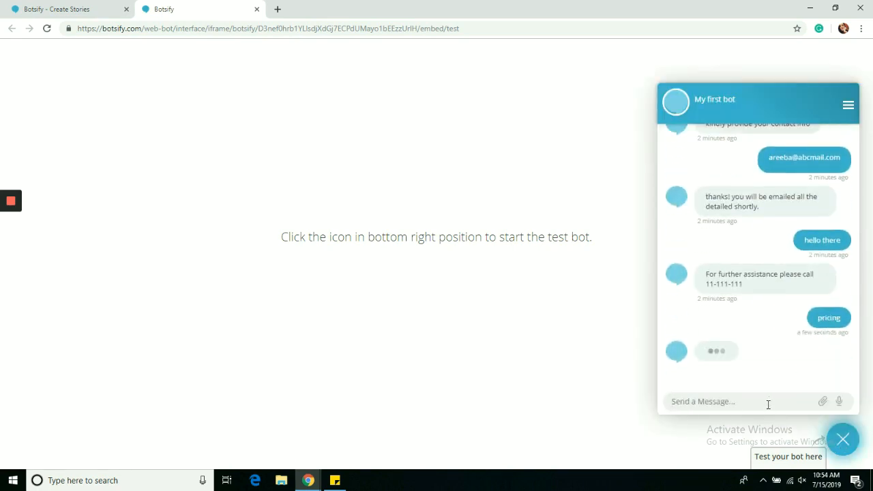
click(754, 343)
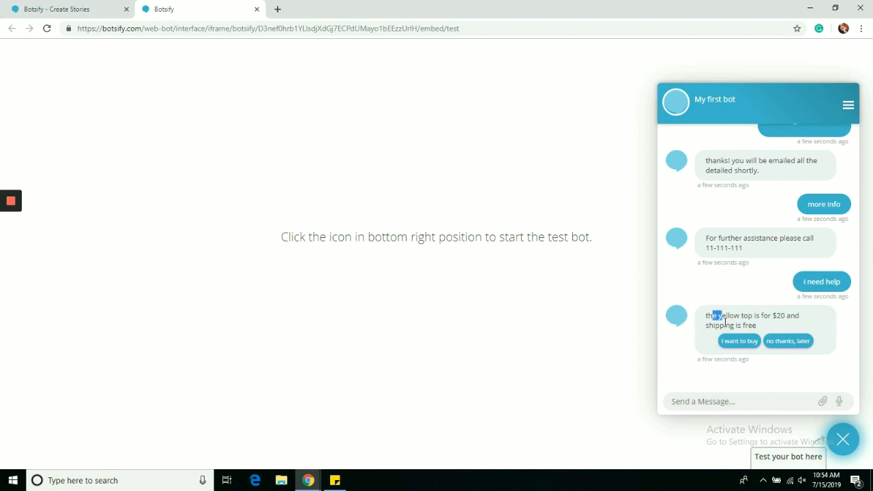
drag(713, 316, 762, 325)
click(767, 328)
click(846, 448)
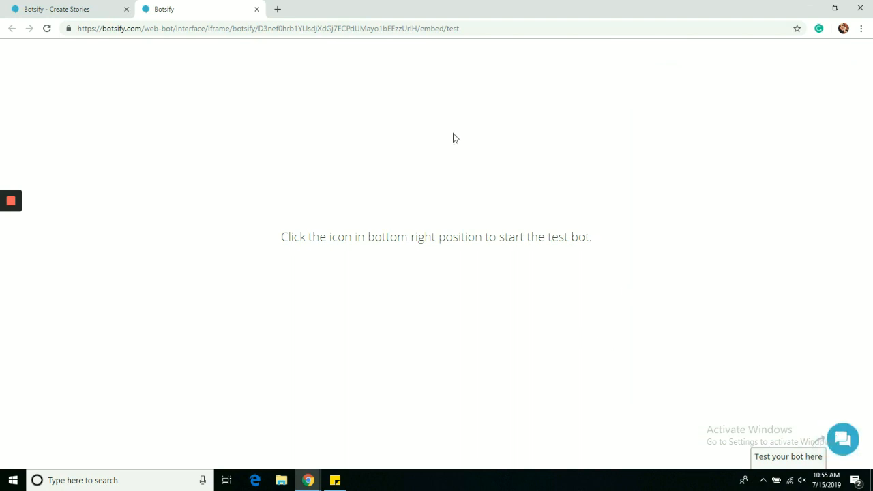
- From the stories list, try sharing the pricing story with Lead Management Bot and with a user, then close
click(257, 10)
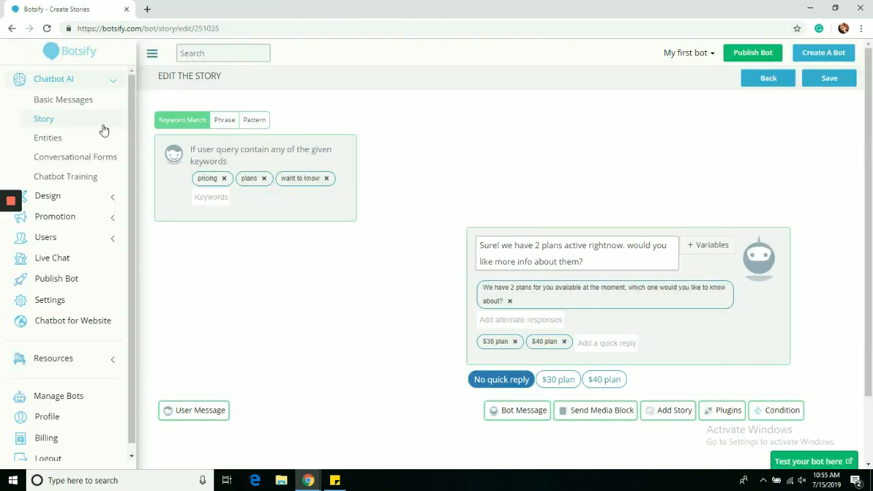
click(58, 121)
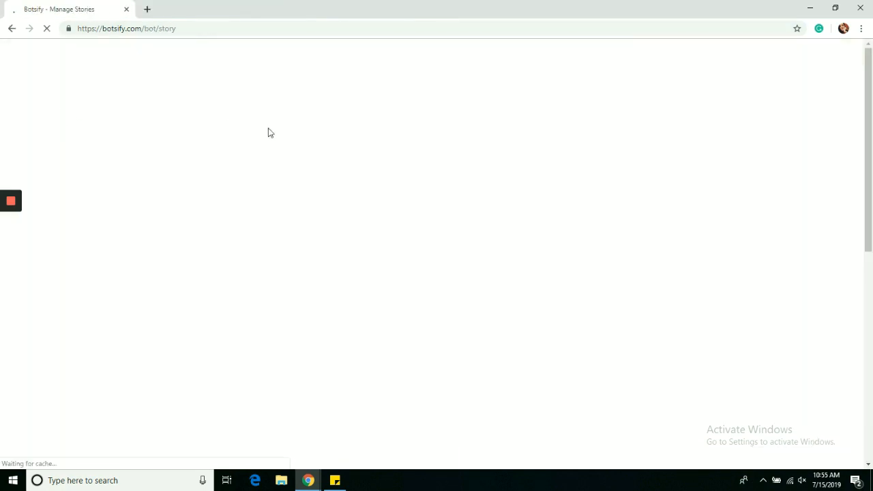
click(796, 159)
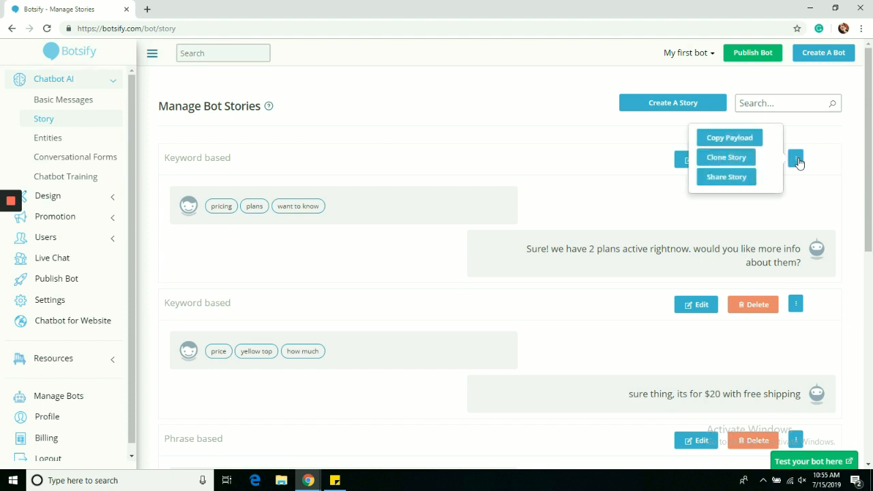
click(740, 178)
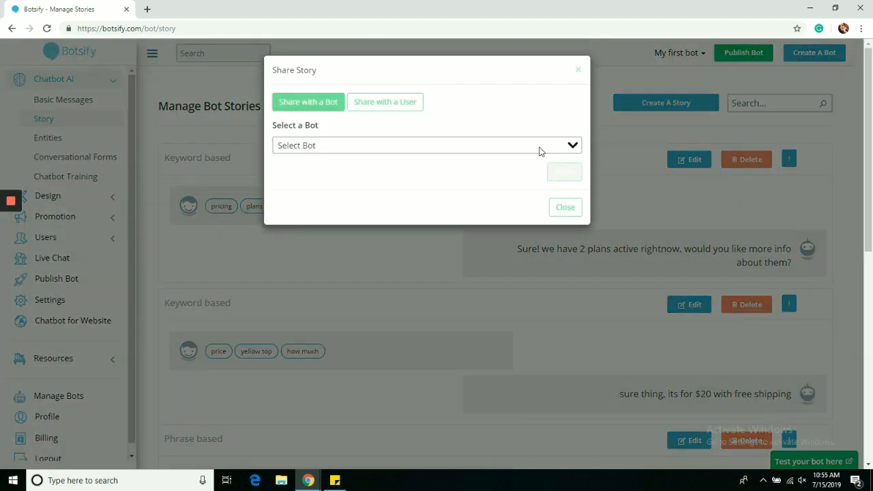
click(414, 152)
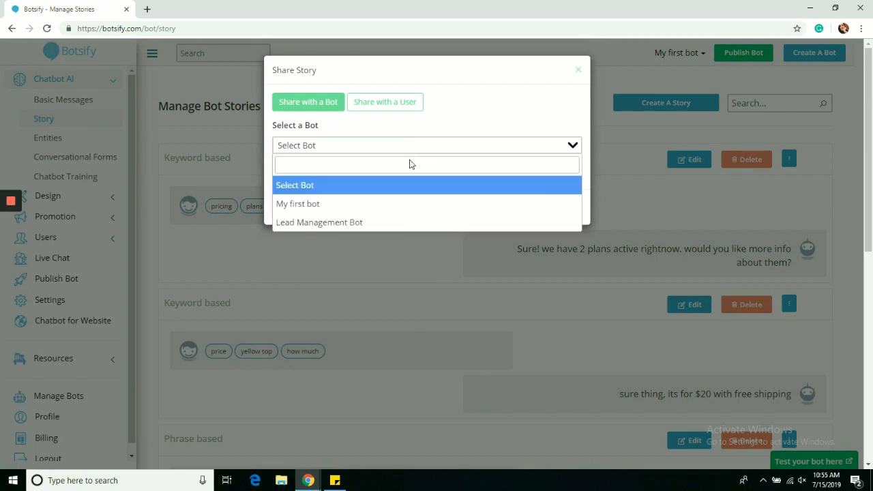
click(390, 223)
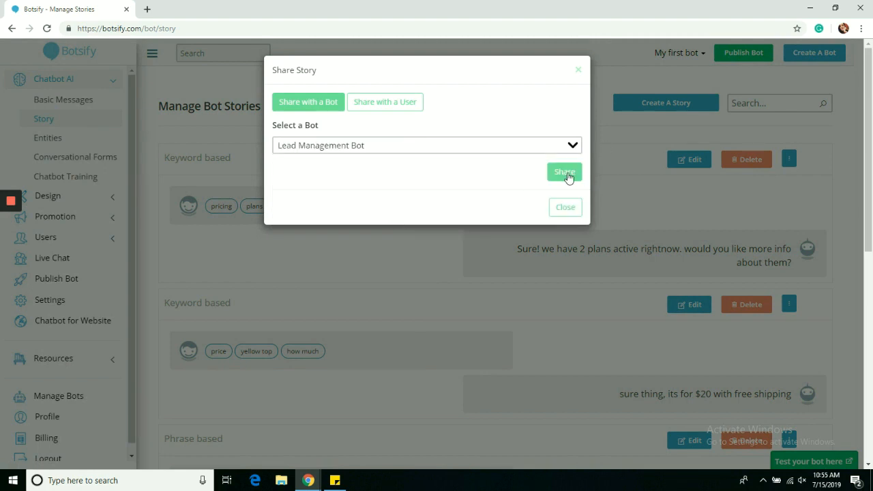
click(386, 101)
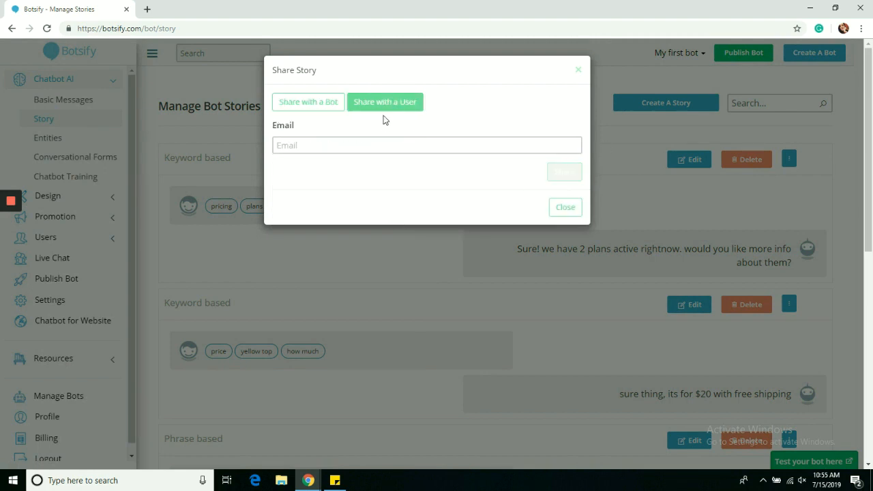
text(botsifyuser)
click(566, 207)
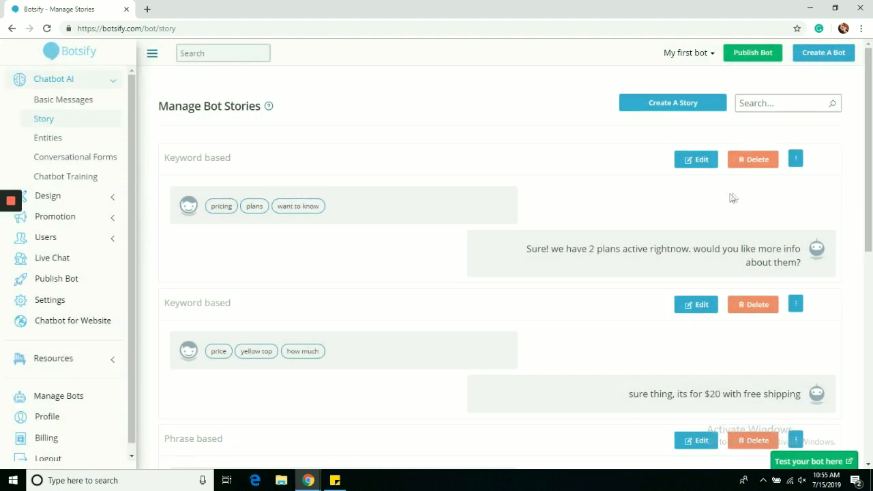
- Copy the pricing story's payload, paste it into the story search, then clear the search
click(795, 161)
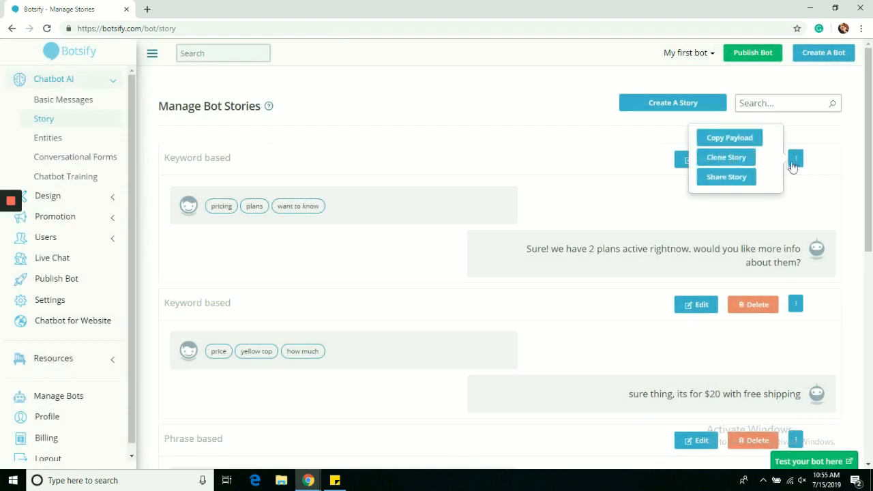
click(752, 138)
click(778, 96)
key(ctrl+v)
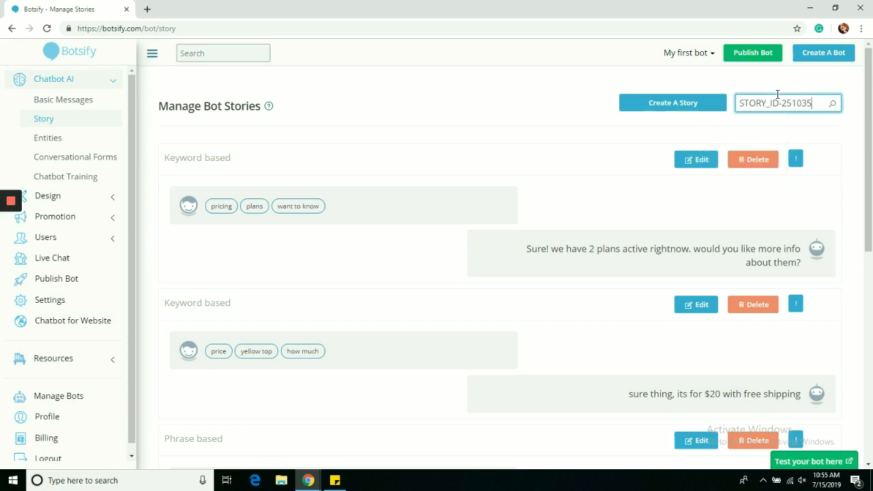
drag(812, 103, 740, 106)
key(BackSpace)
- Clone the pricing story from its ⋮ menu and collapse the Chatbot AI sub-pages
click(798, 161)
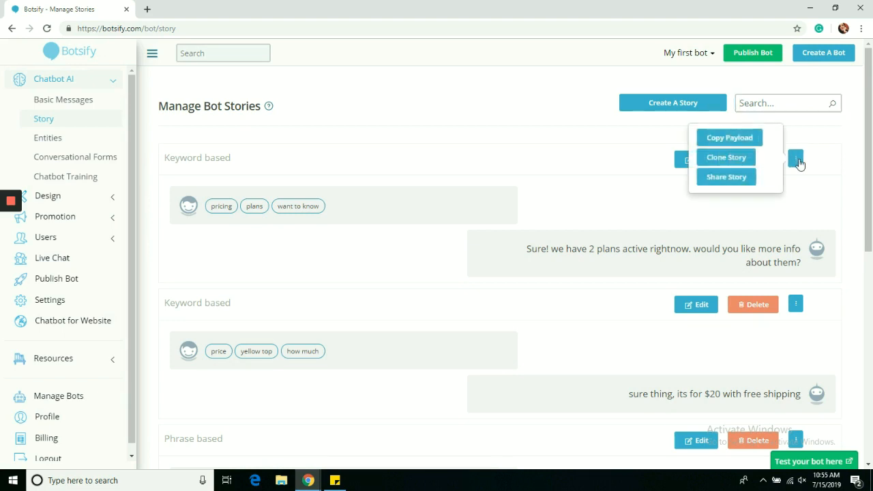
click(746, 161)
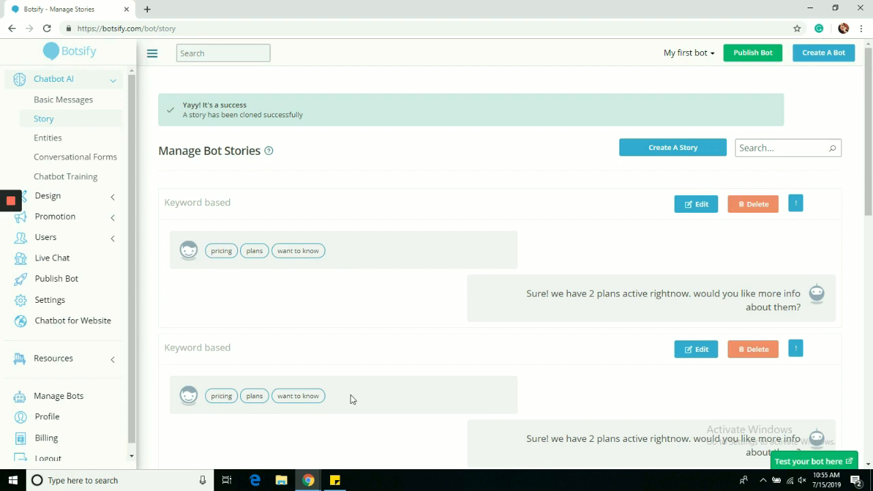
drag(869, 111, 872, 73)
click(92, 81)
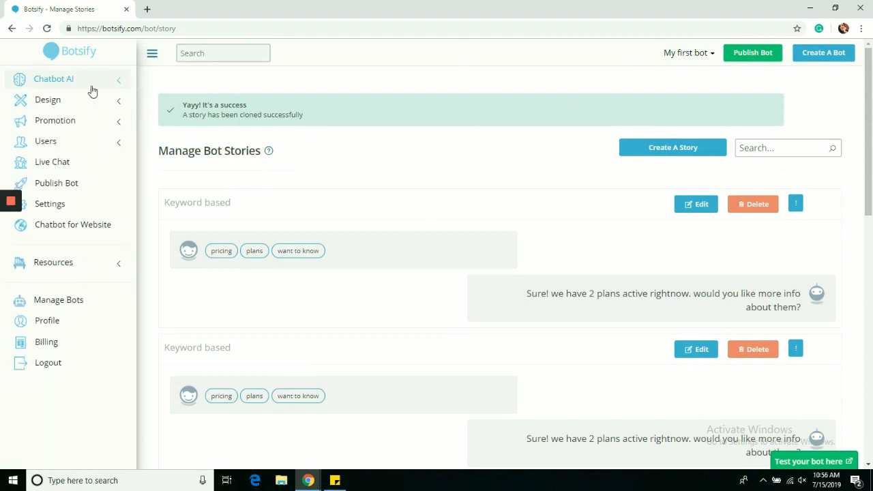